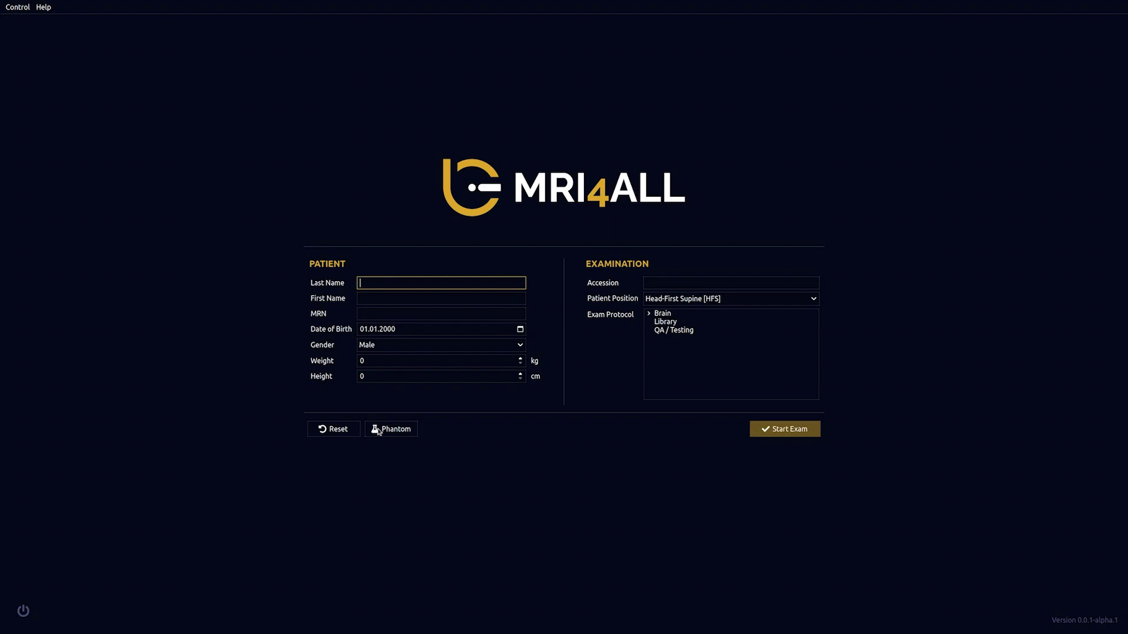
Fill the patient registration with phantom data, change the last name to Demo, and start the exam.
click(379, 430)
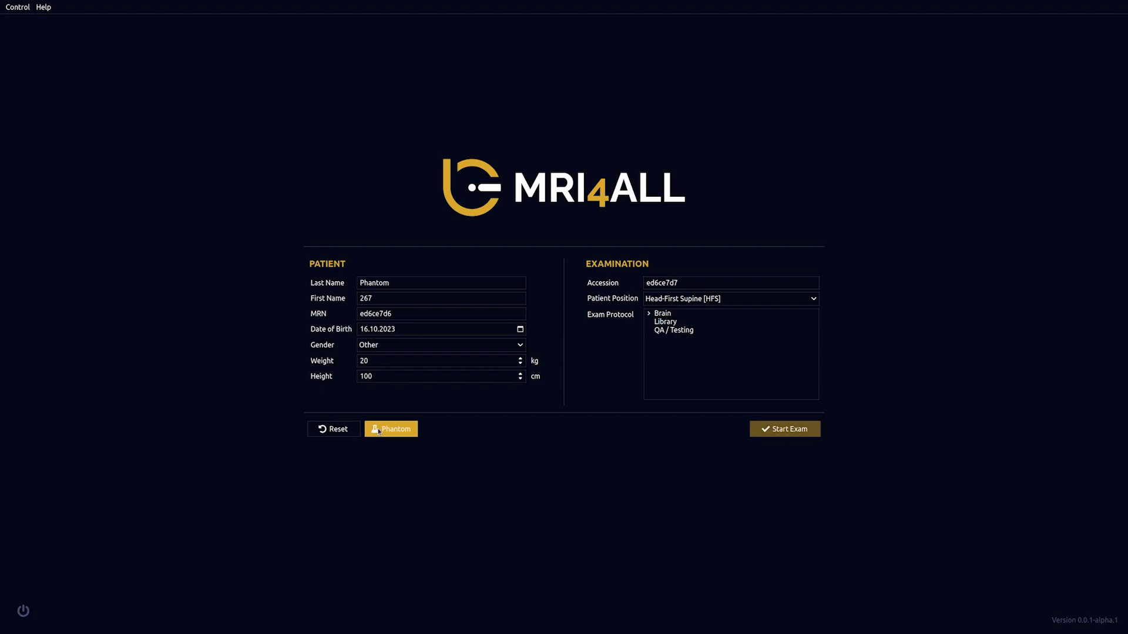
drag(400, 283, 340, 284)
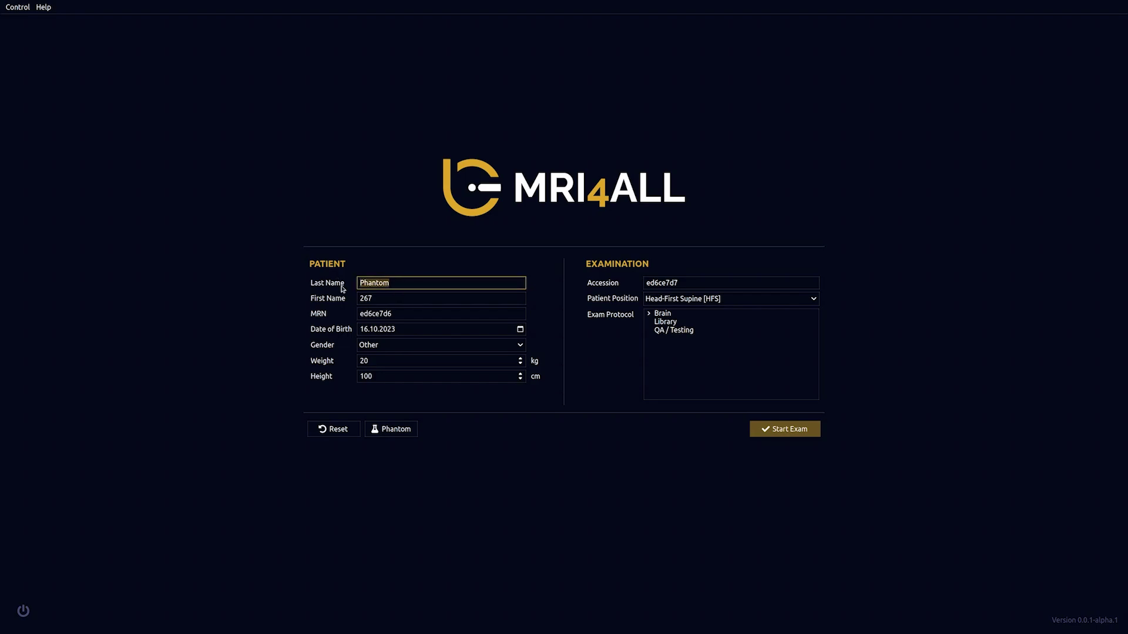
text(Demo)
click(769, 430)
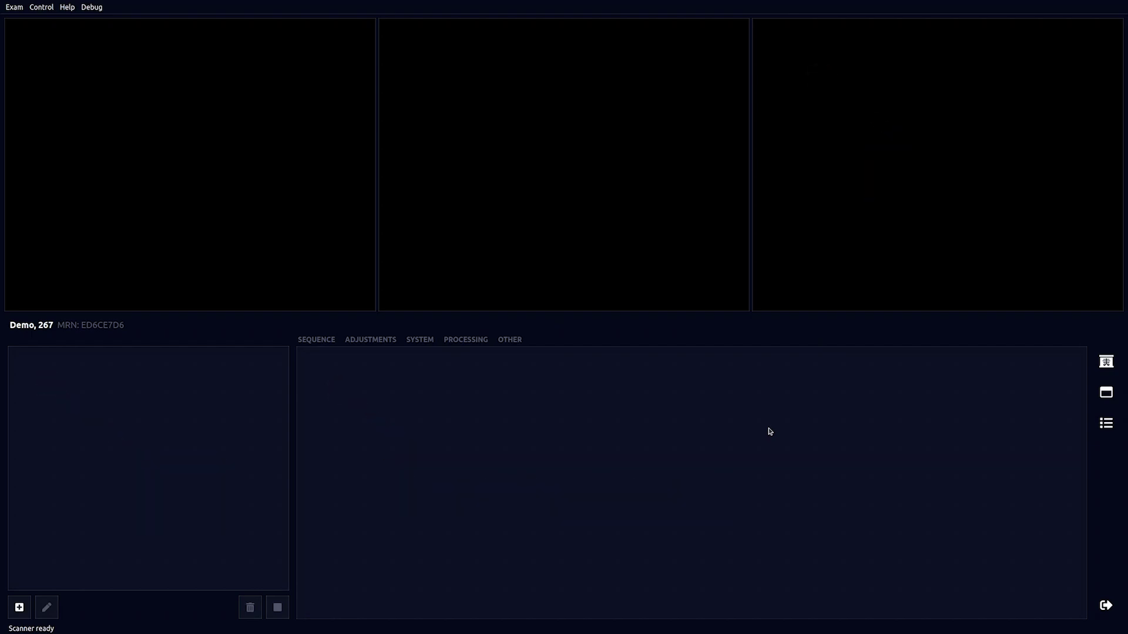
Add an RF Spin-Echo scan to the exam and run it with its default sequence parameters.
click(16, 607)
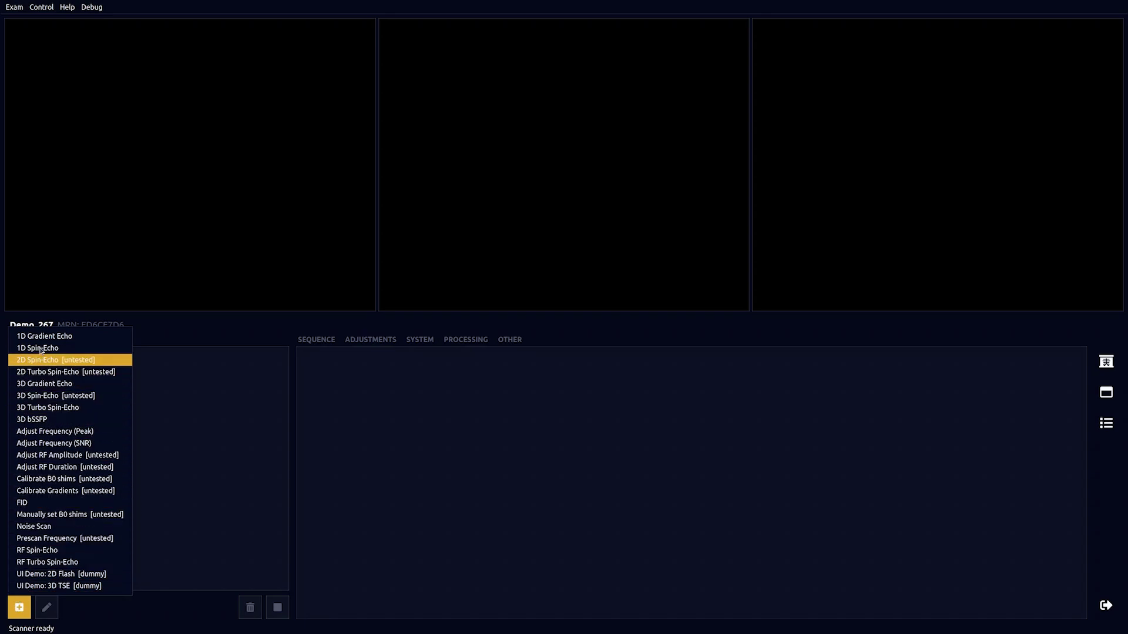
click(34, 551)
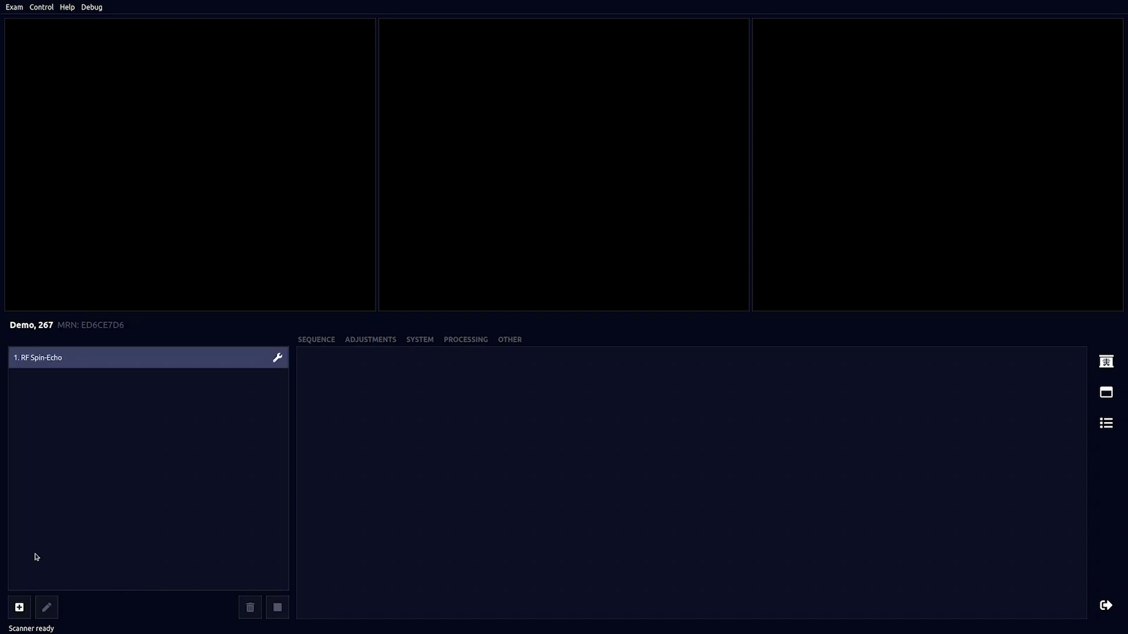
click(80, 357)
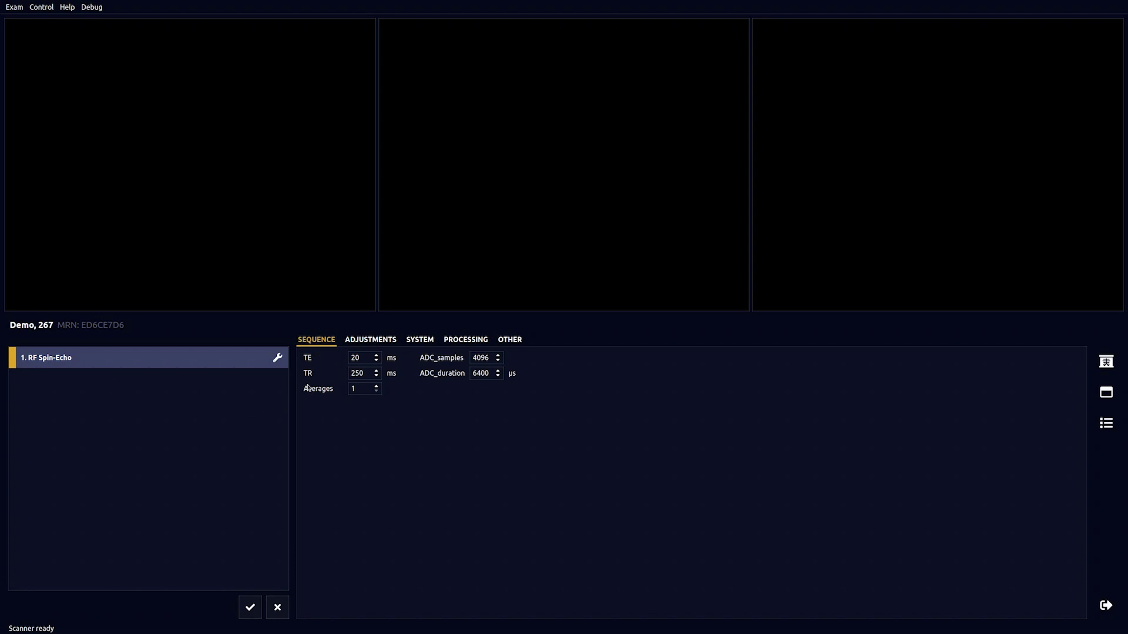
click(246, 606)
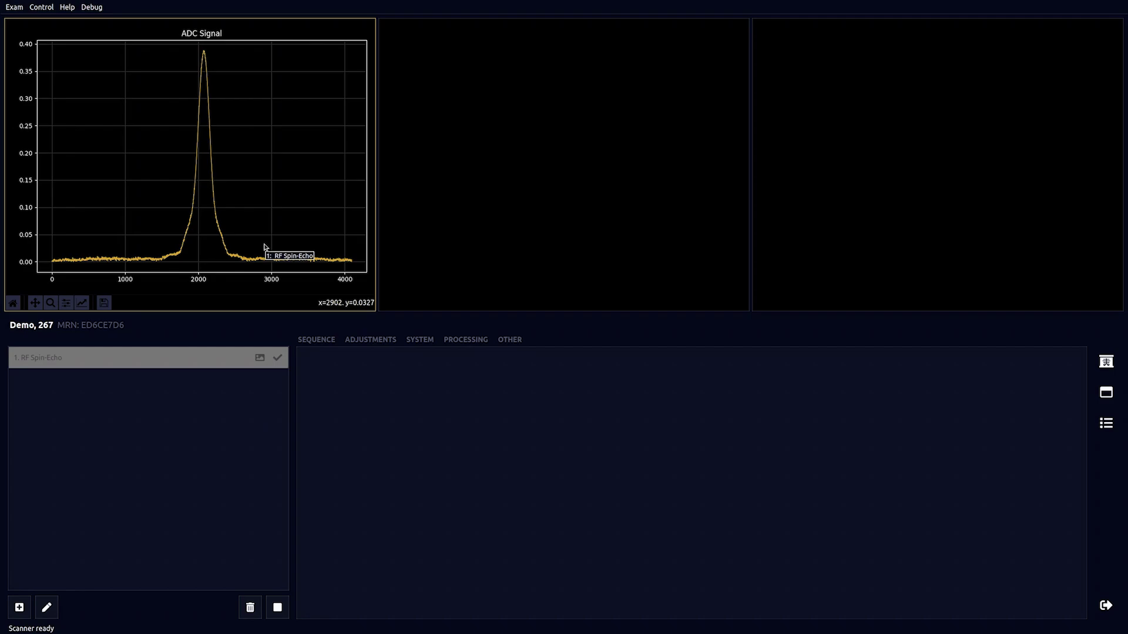
Add an RF Turbo Spin-Echo scan with TE 12 ms and ETL 48, and run it.
click(19, 607)
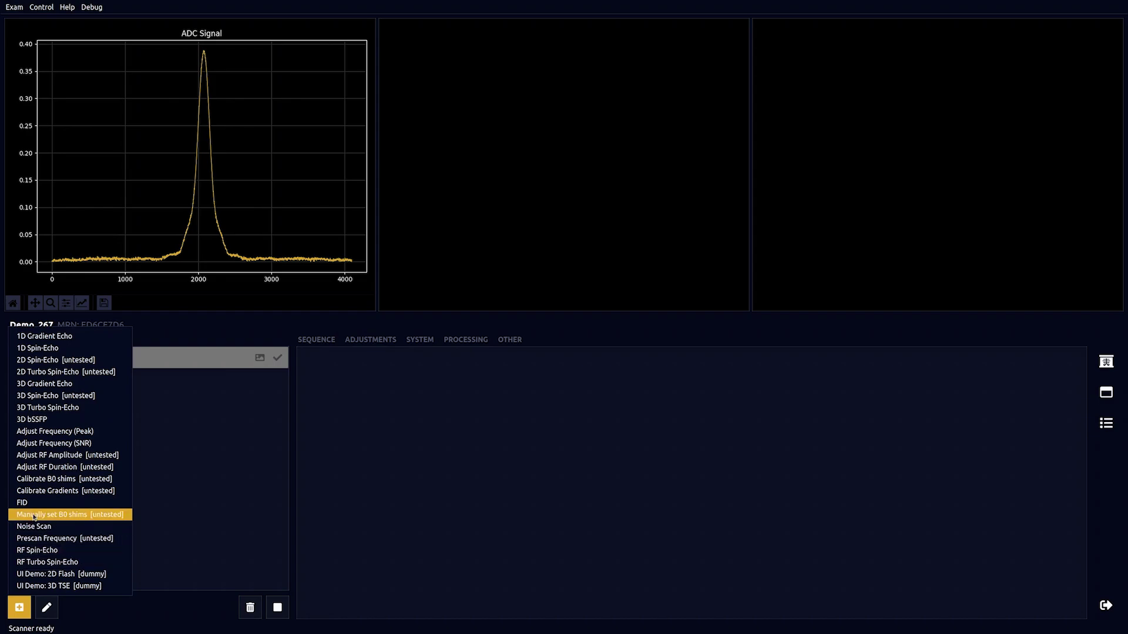
click(37, 562)
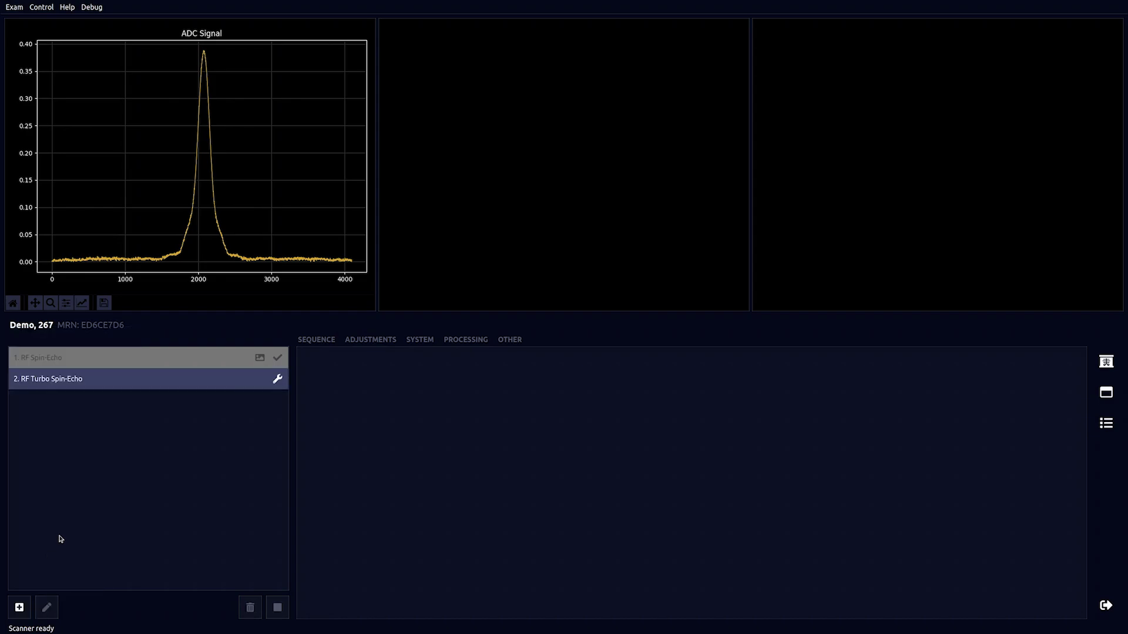
click(116, 382)
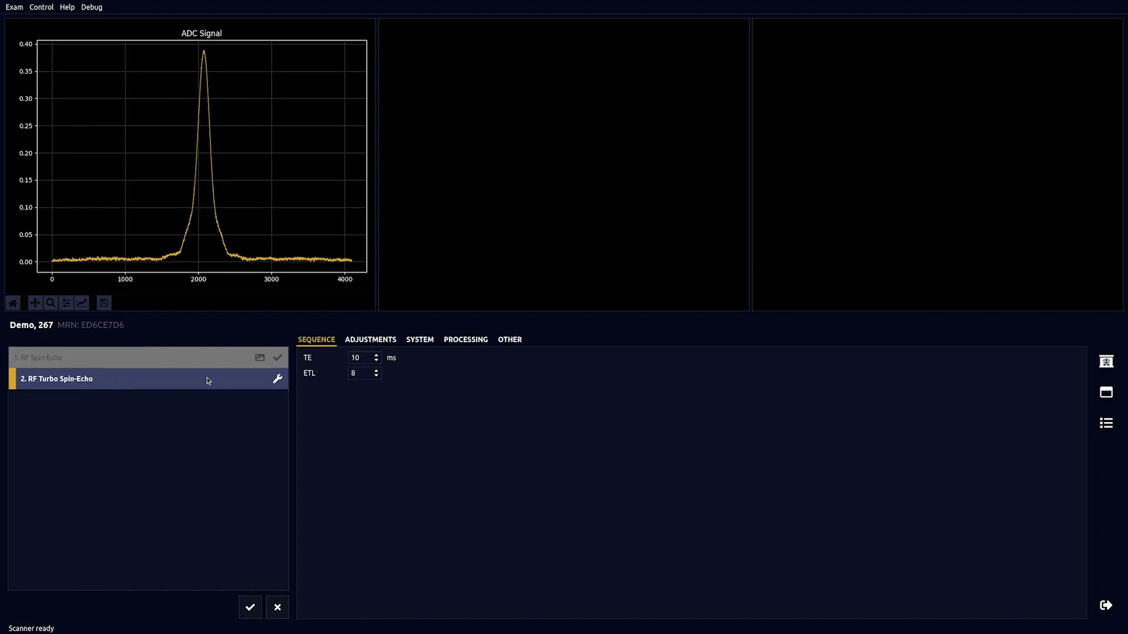
click(369, 358)
key(BackSpace)
text(2)
click(366, 371)
key(Home)
text(4)
click(250, 609)
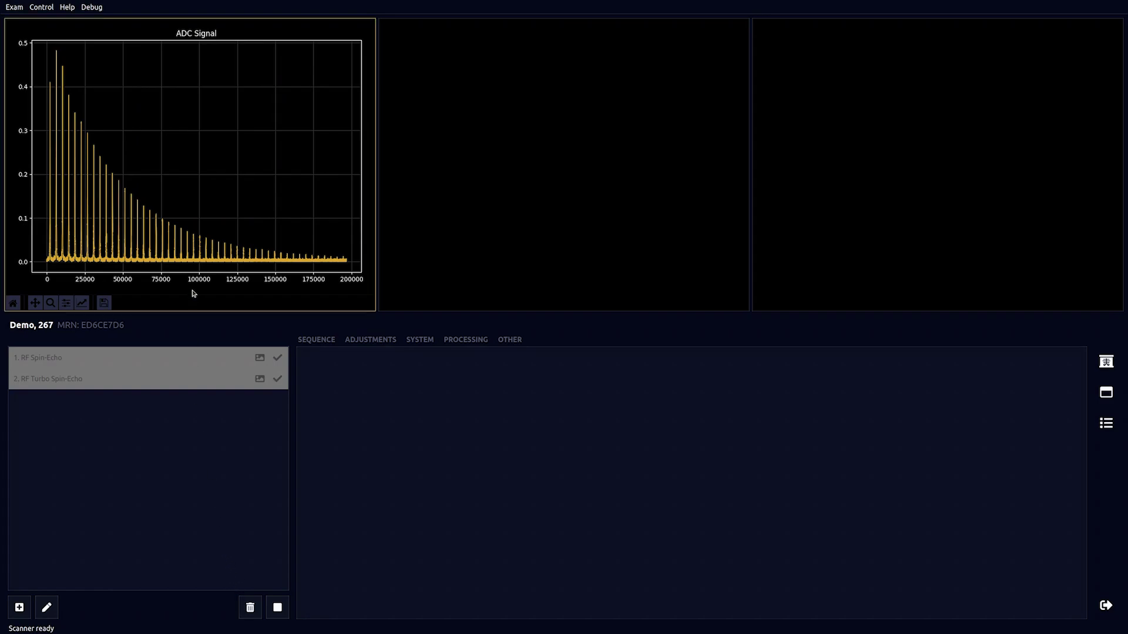
Examine the RF Turbo Spin-Echo signal plot enlarged in the 1 Viewer layout with rescaled axes, and return to the 3 Viewers layout.
click(11, 9)
mouse_move(35, 23)
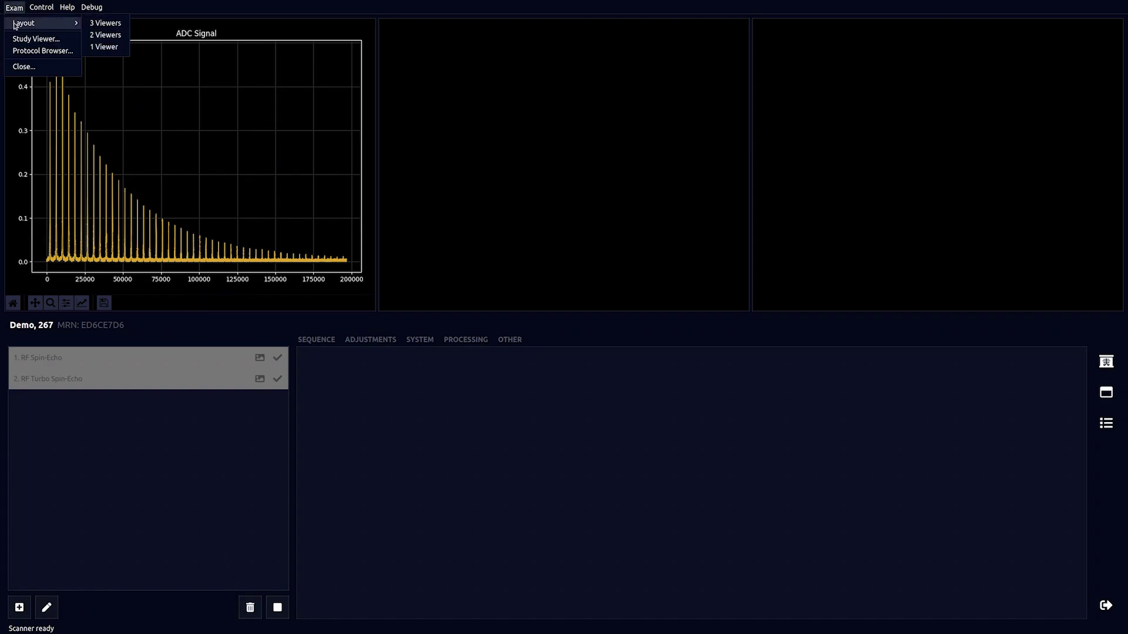
click(97, 49)
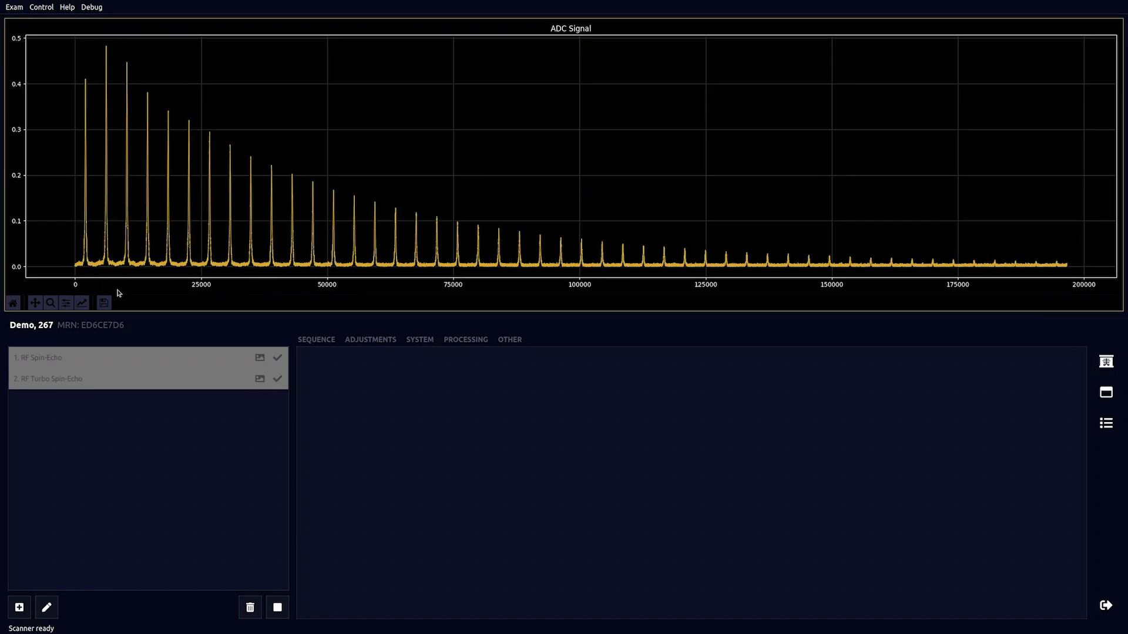
click(35, 302)
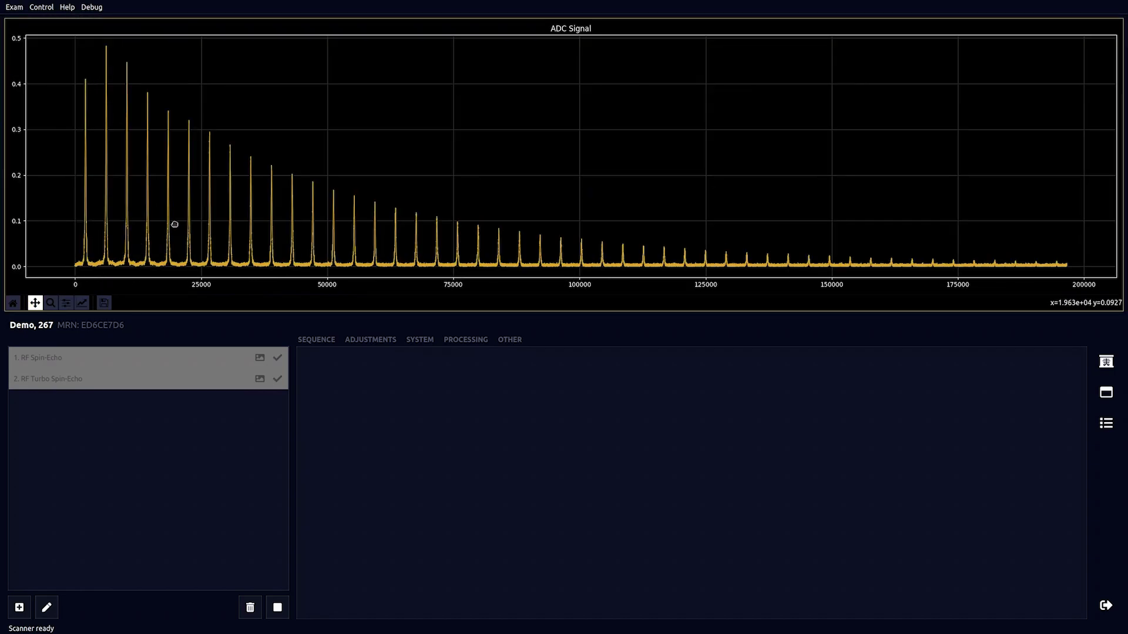
drag(175, 224, 249, 219)
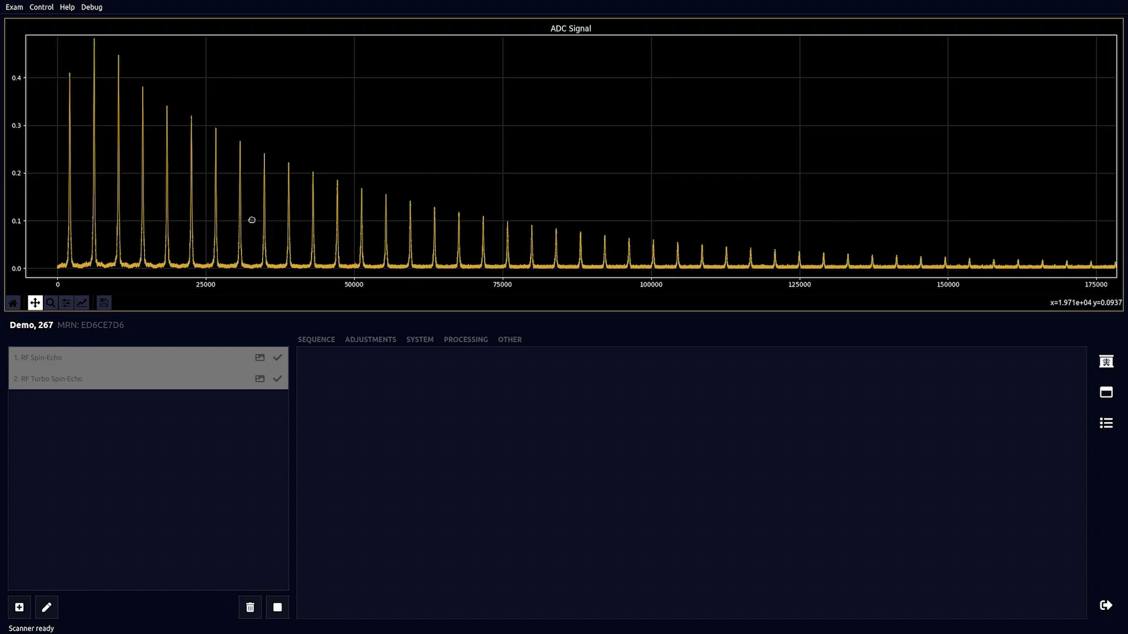
click(14, 7)
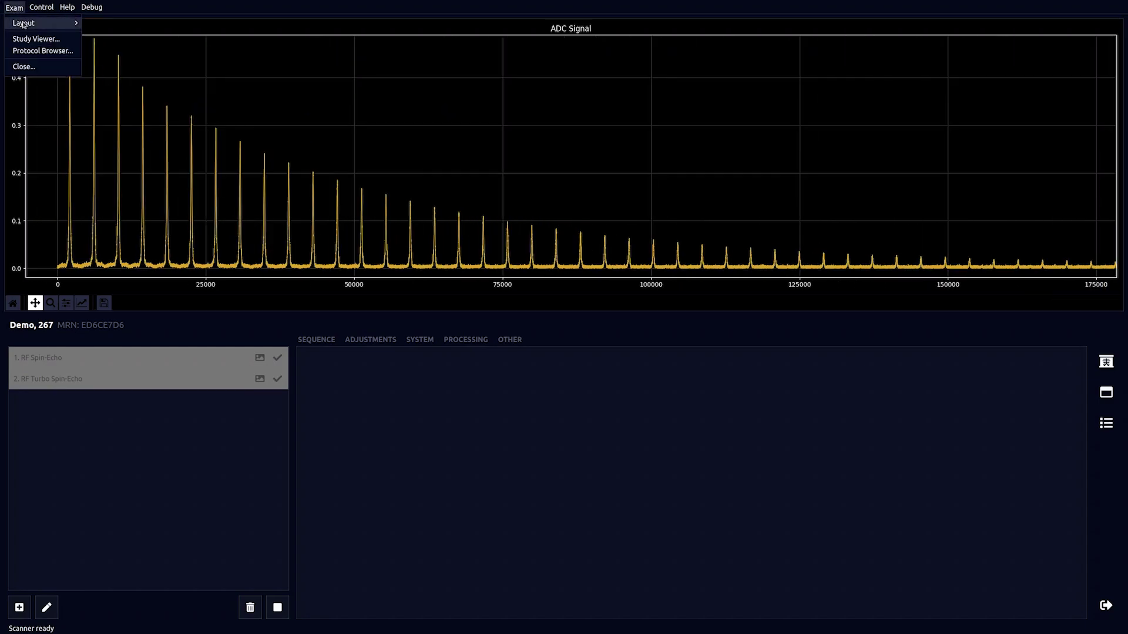
click(101, 23)
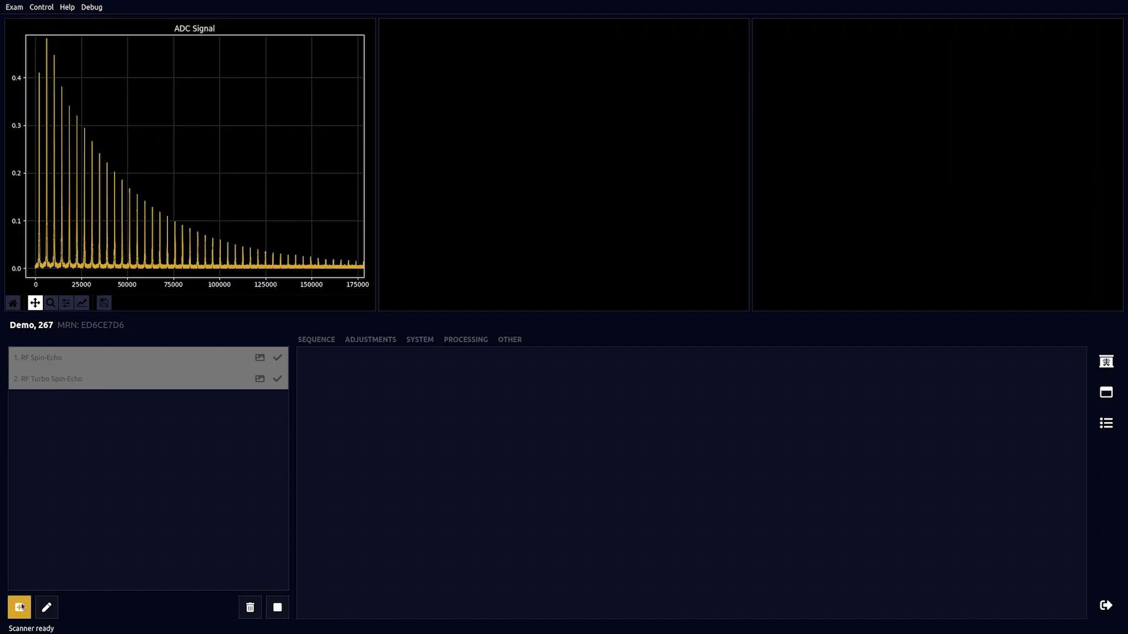
Add a 3D Turbo Spin-Echo scan with base resolution 192, 12 slices and Plot Sequence Timing enabled, and run it.
click(21, 606)
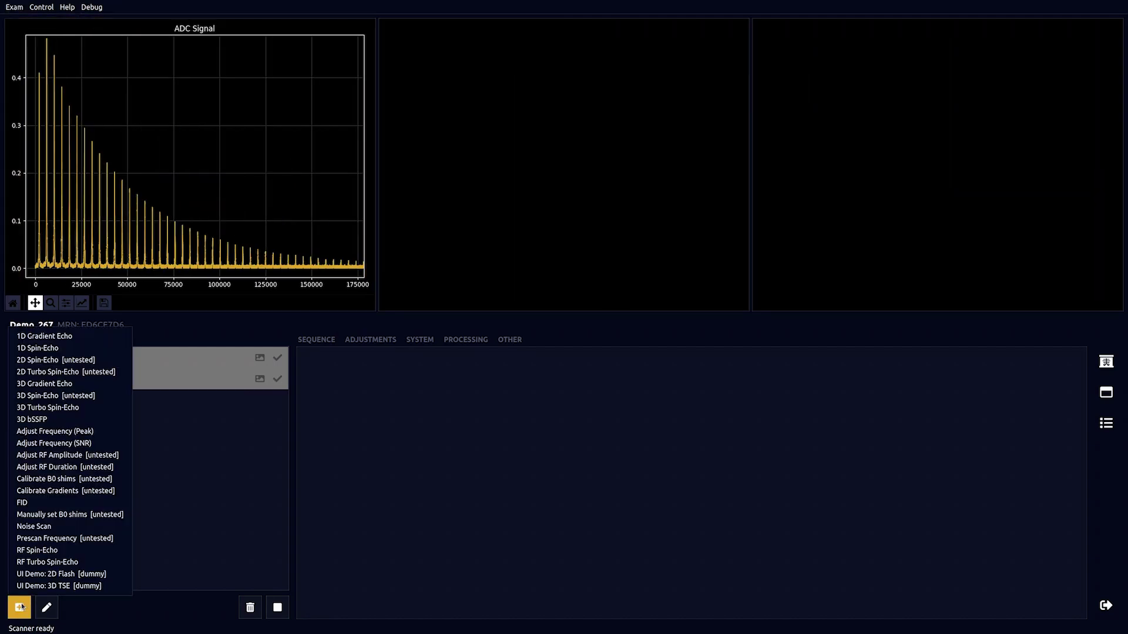
click(57, 408)
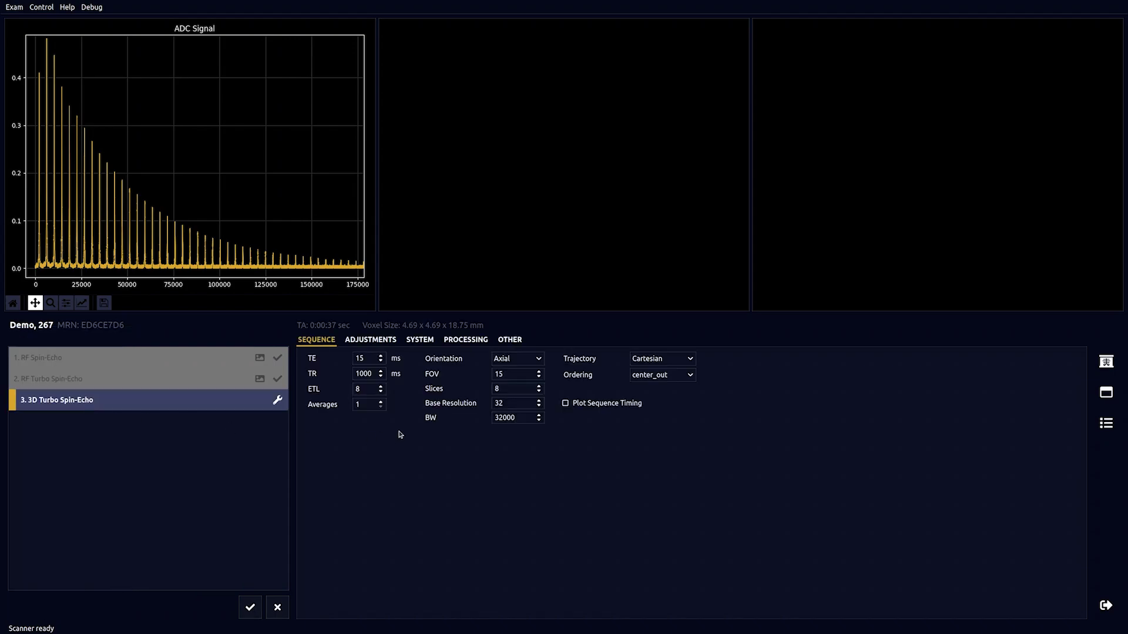
double_click(494, 403)
text(192)
drag(501, 389, 489, 389)
text(16)
key(BackSpace)
text(2)
click(507, 403)
click(565, 404)
click(251, 608)
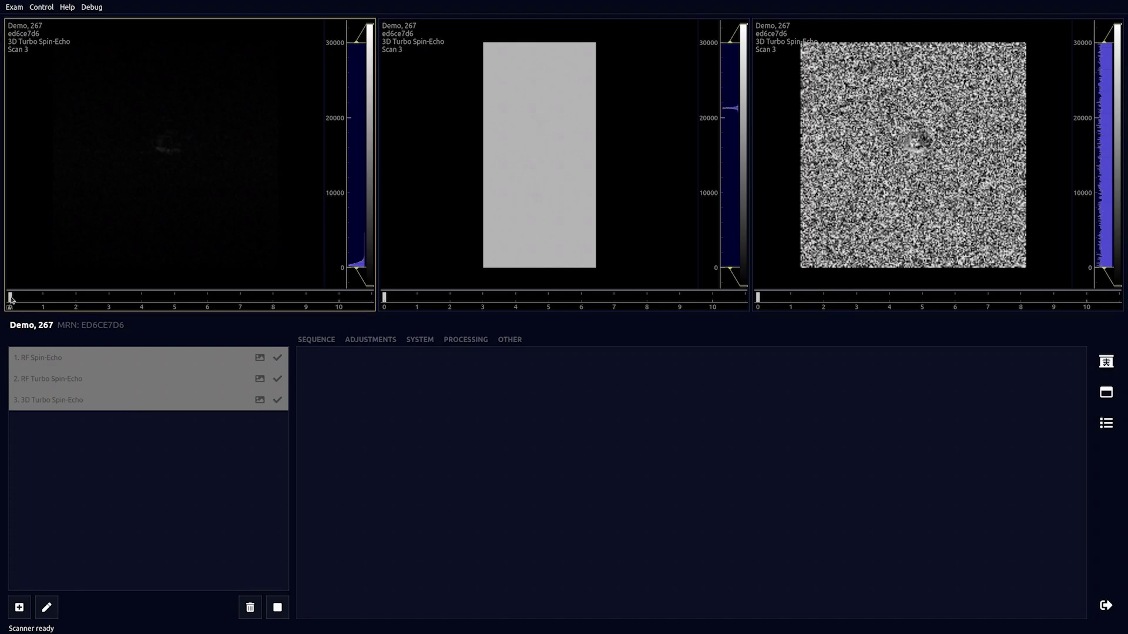
Show slice 6 of the reconstruction enlarged in the first viewer and lower its upper intensity limit to about 23000.
drag(11, 297, 213, 302)
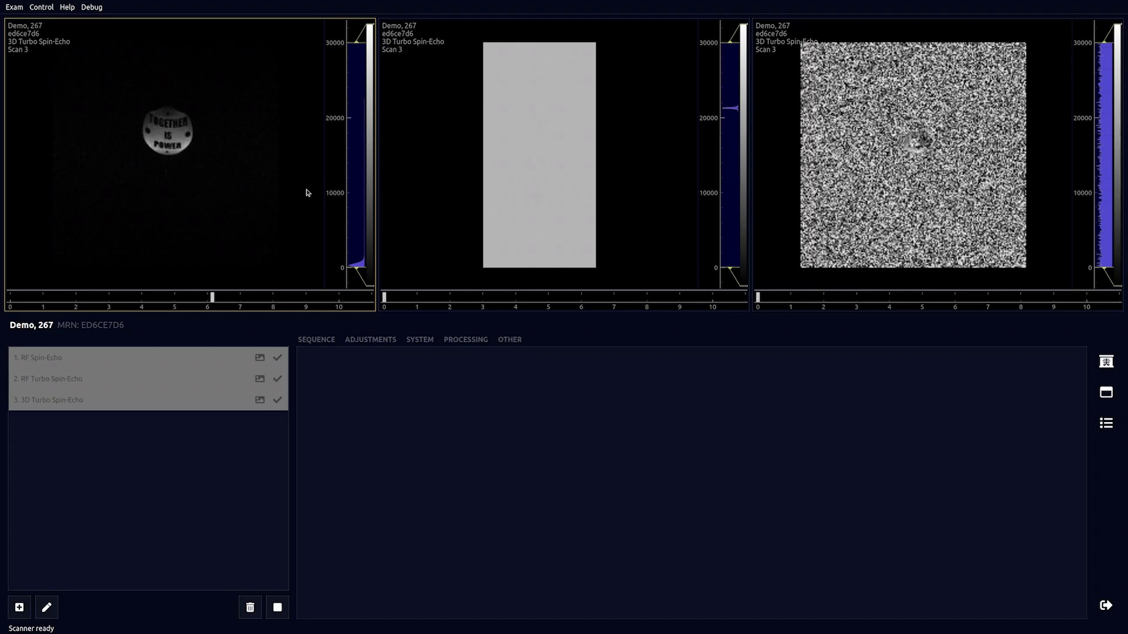
scroll(165, 132, up, 5)
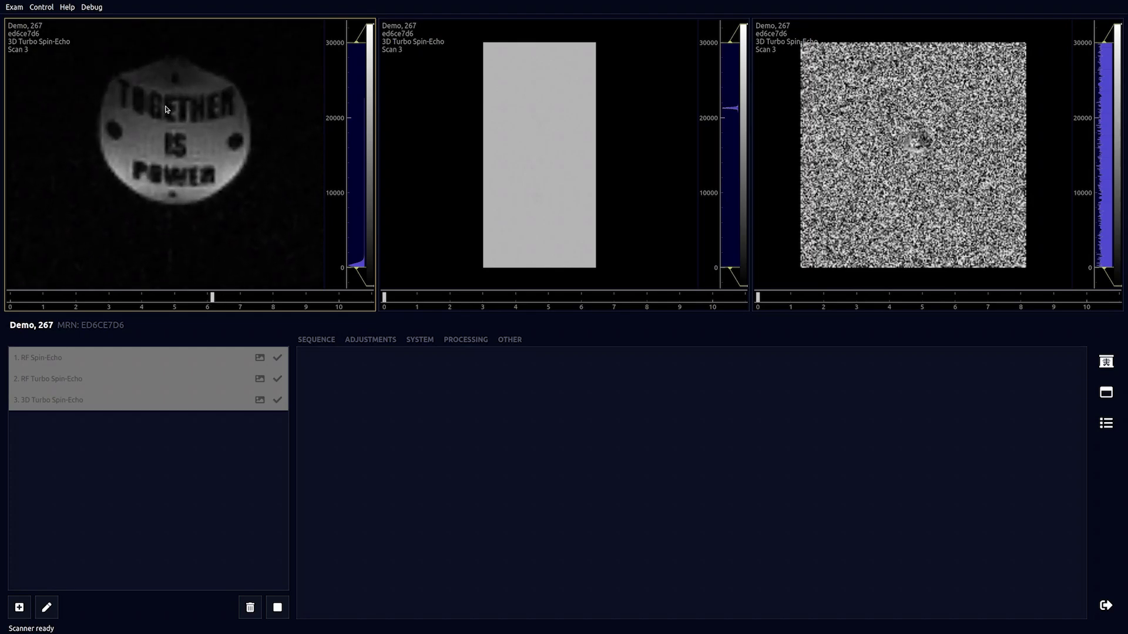
drag(166, 113, 166, 126)
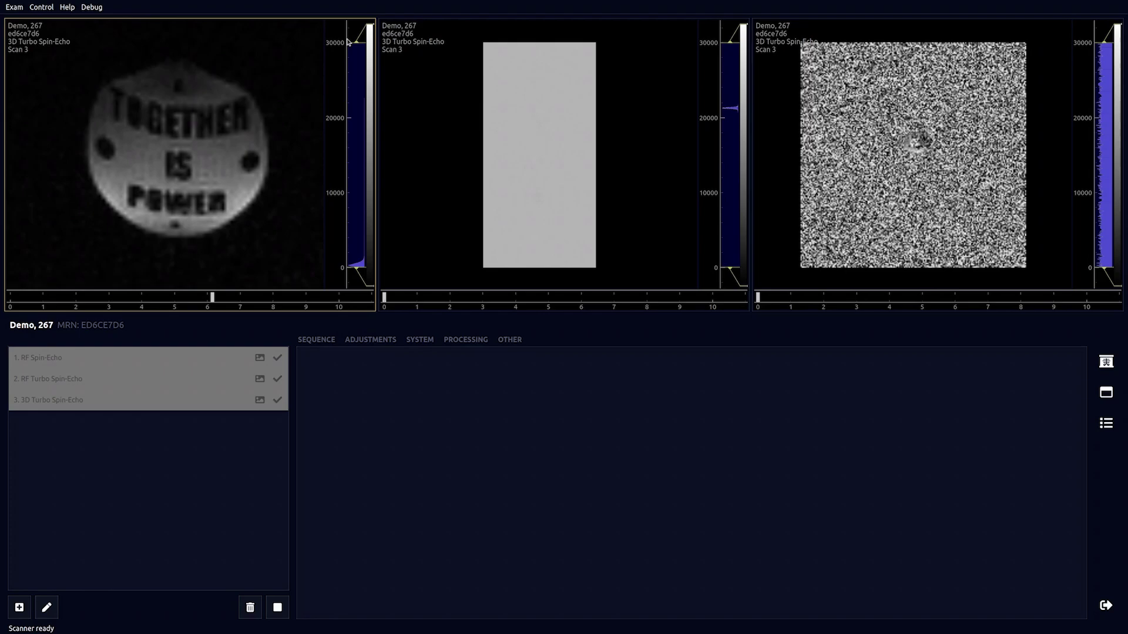
drag(357, 43, 357, 94)
Browse the k-space and phase slices in the other two viewers, raising the k-space lower intensity limit to about 16000.
click(411, 288)
drag(384, 298, 600, 297)
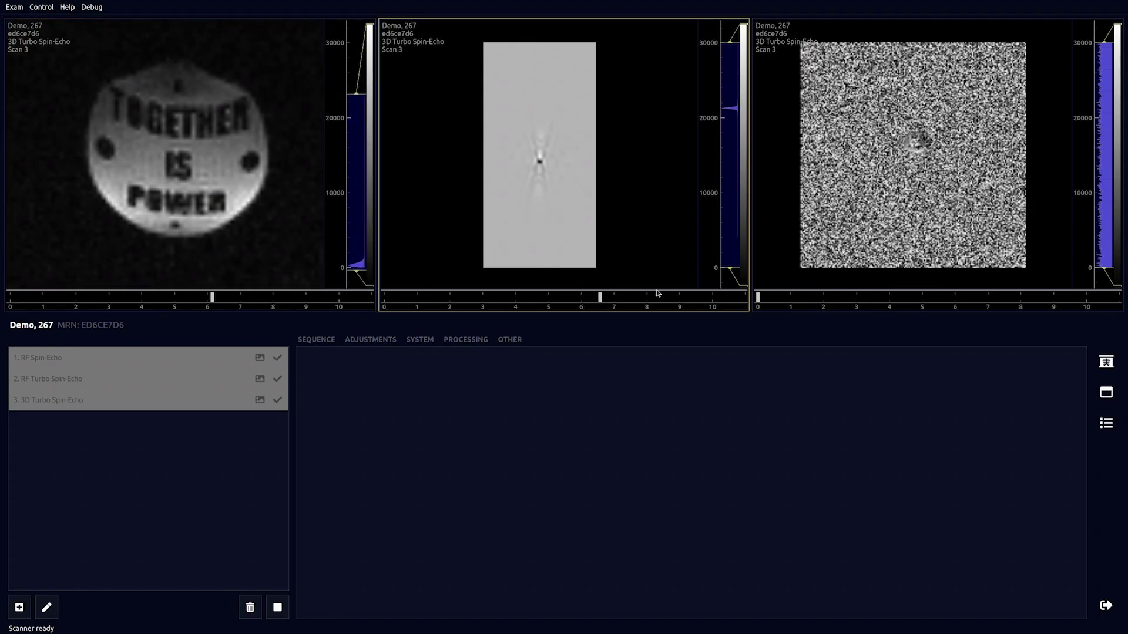
drag(731, 269, 730, 150)
drag(599, 297, 669, 301)
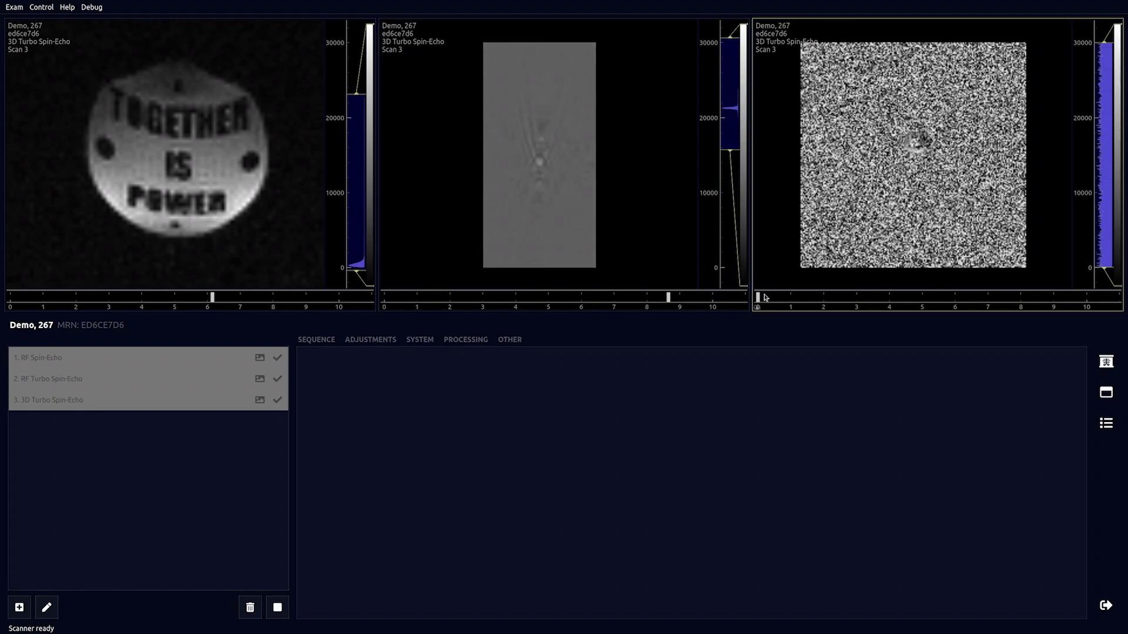
drag(758, 298, 965, 299)
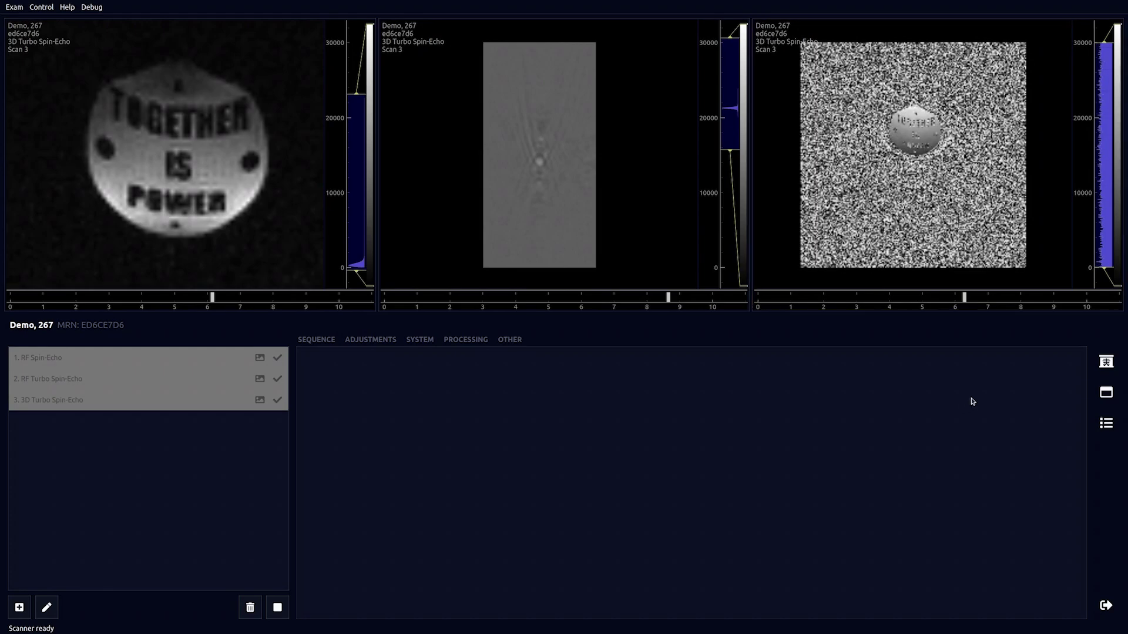
Open the Study Viewer and browse the reconstruction slices of the 3D Turbo Spin-Echo scan.
click(1104, 370)
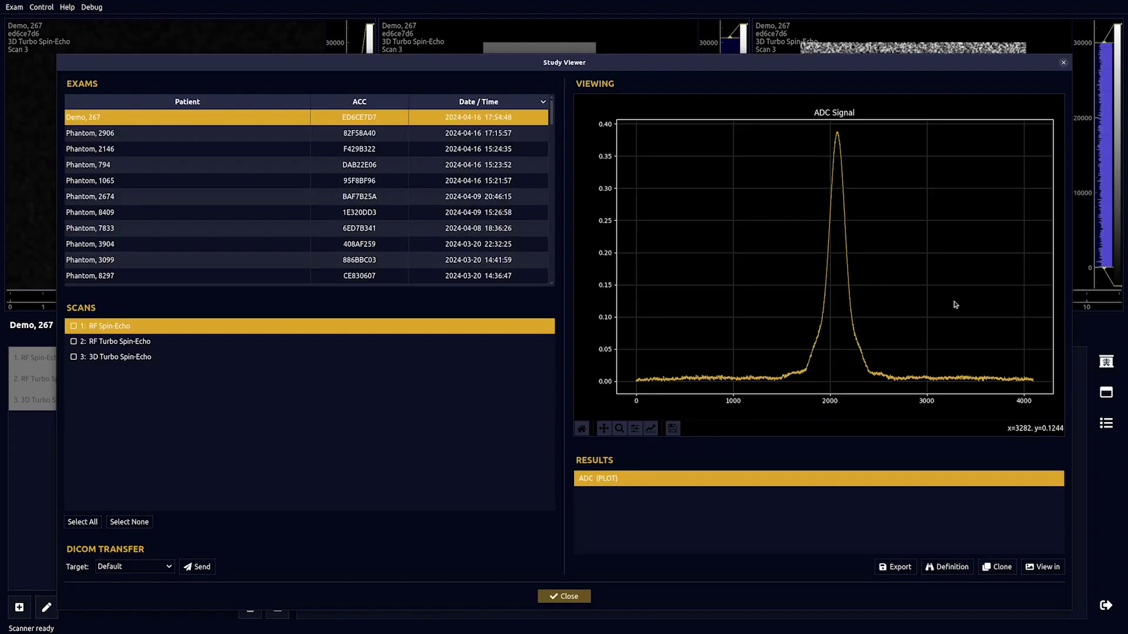
click(228, 347)
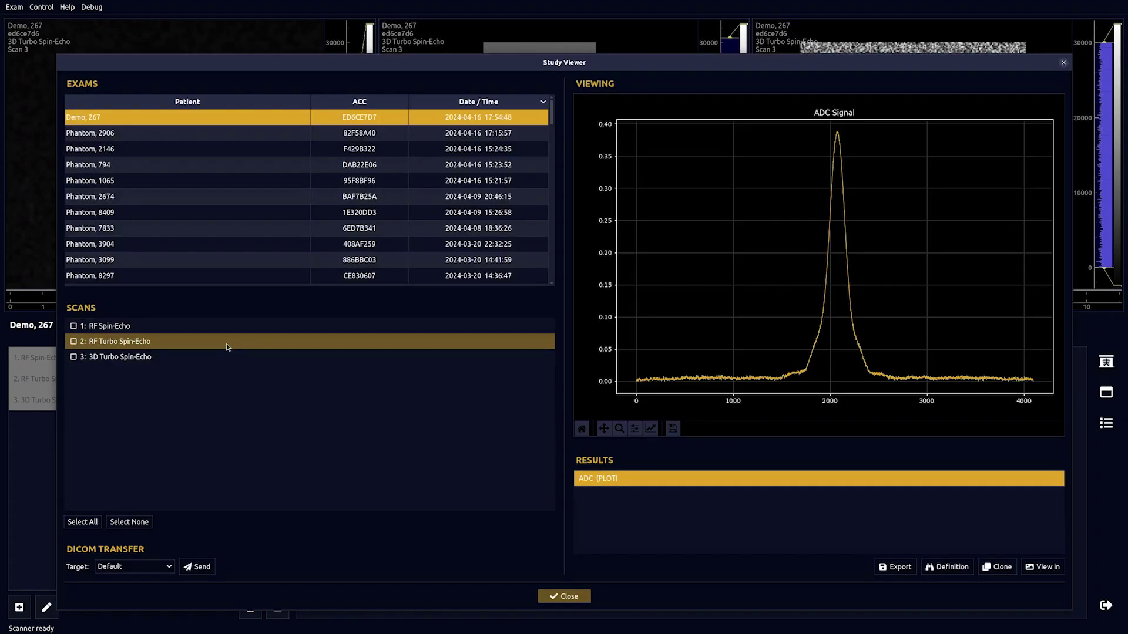
click(228, 329)
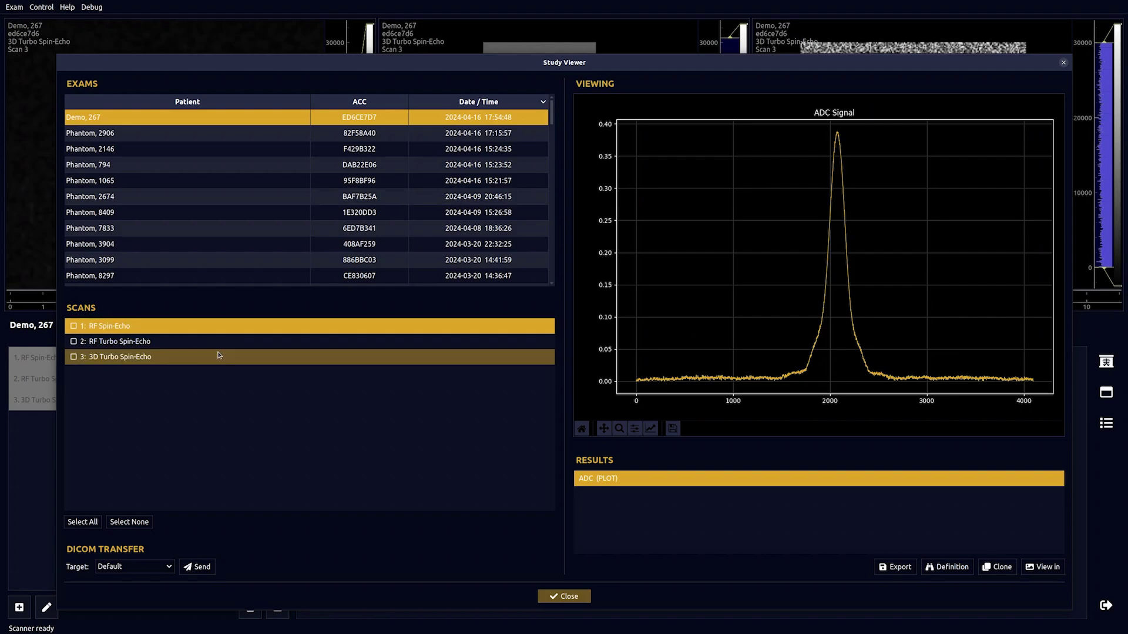
click(219, 357)
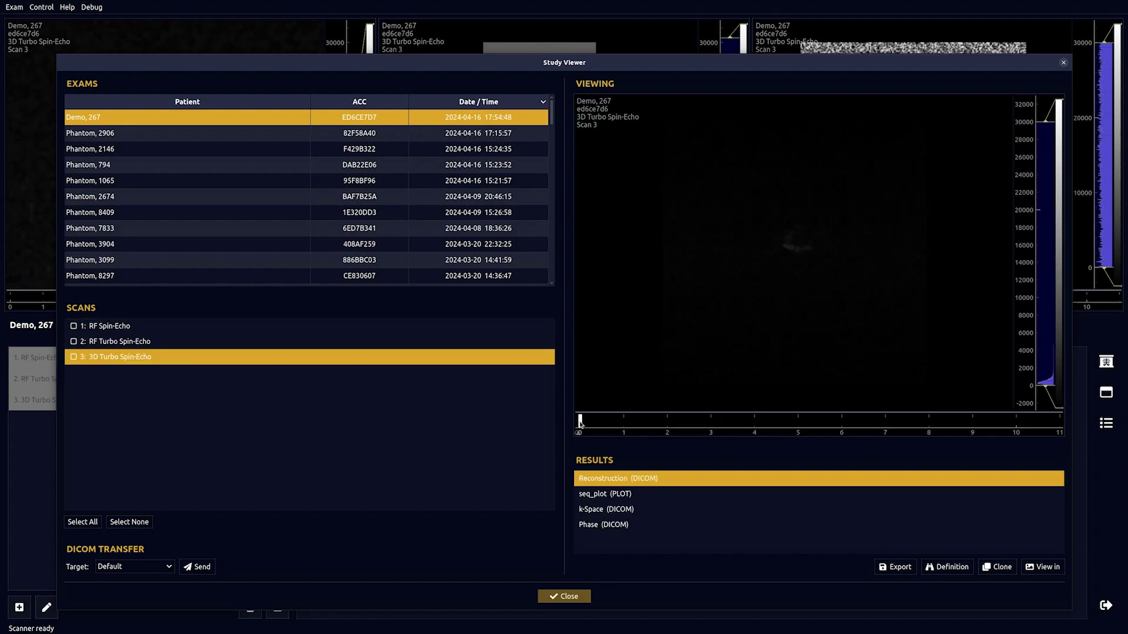
click(778, 428)
click(821, 429)
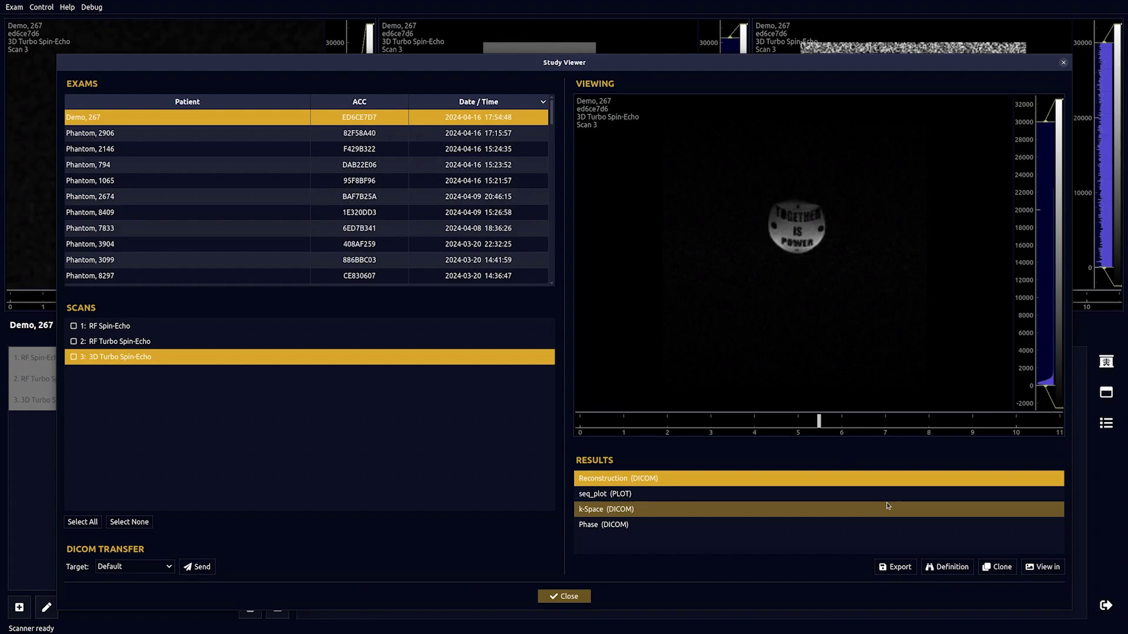
Review the seq_plot, k-Space and Phase results of the 3D Turbo Spin-Echo scan and check the available target viewers.
click(822, 498)
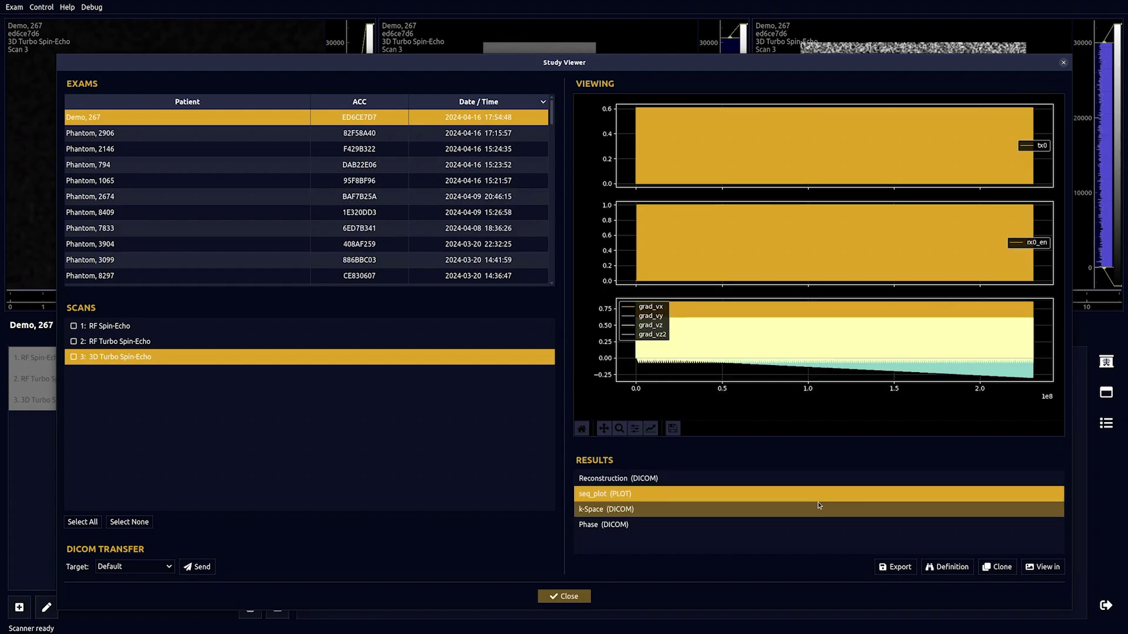
click(815, 511)
click(812, 522)
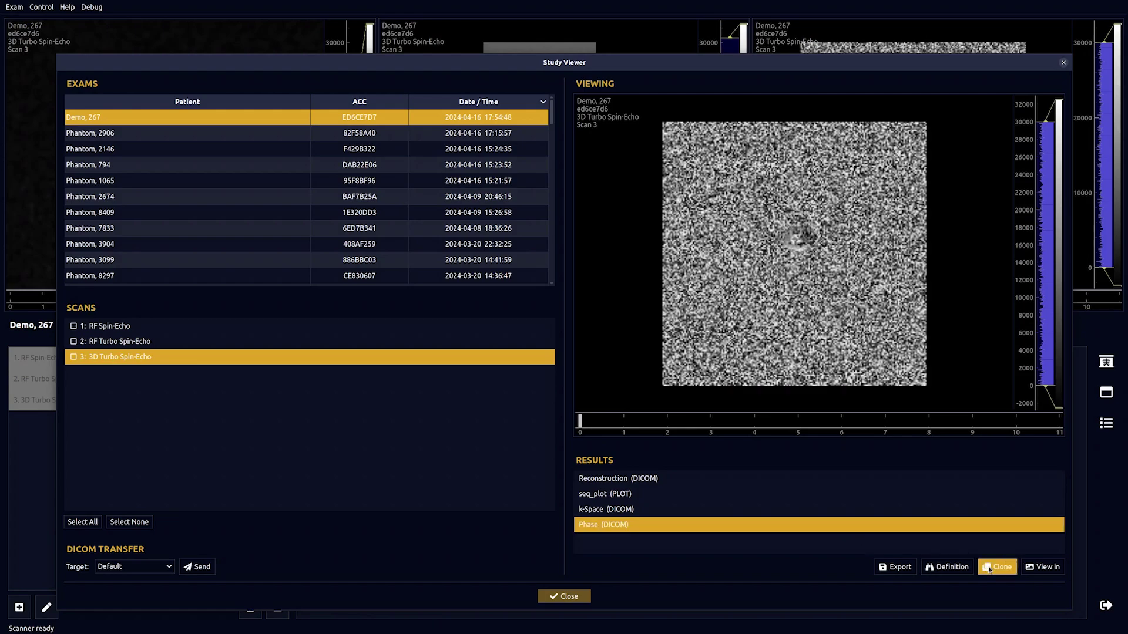
click(1042, 567)
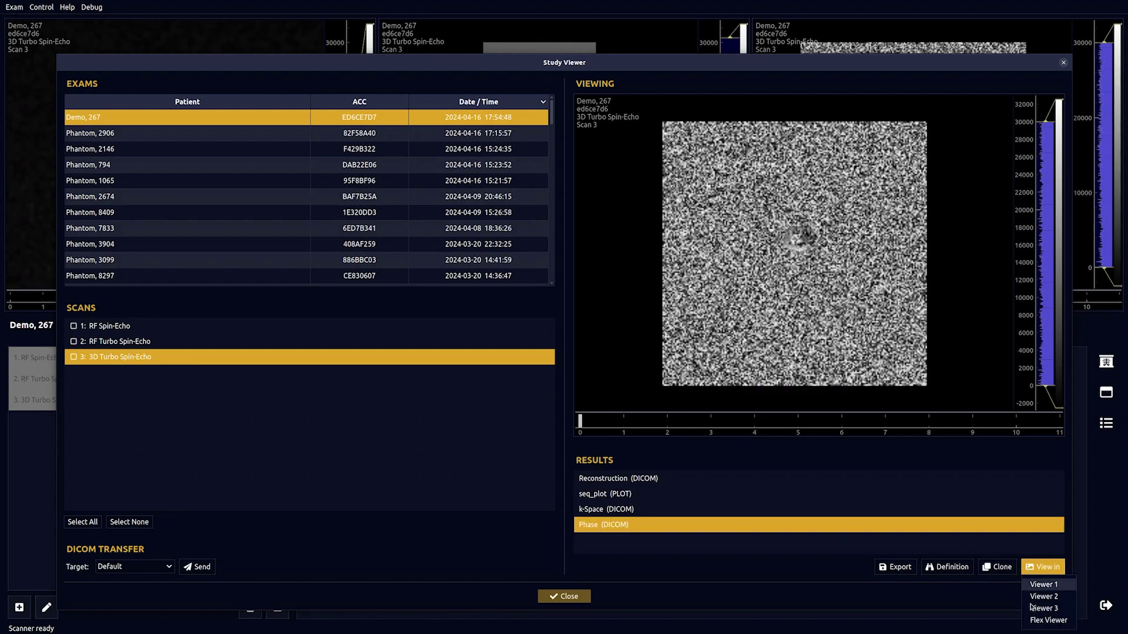
click(996, 586)
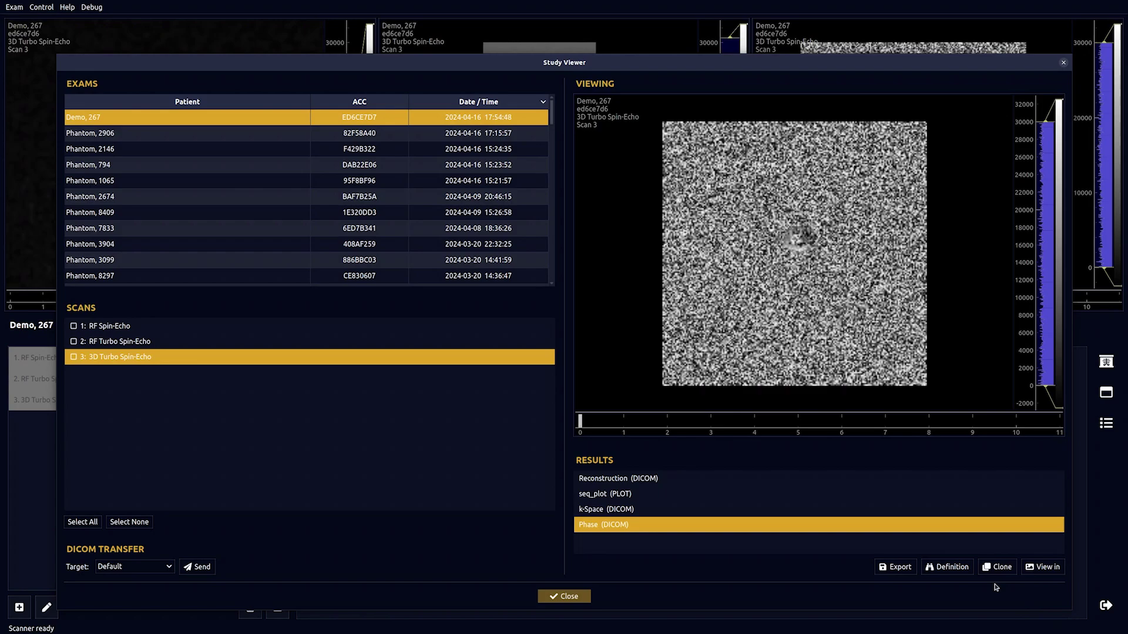
Review the 3D Turbo Spin-Echo scan's task definition, clone the scan into the current exam, and close the Study Viewer.
click(954, 567)
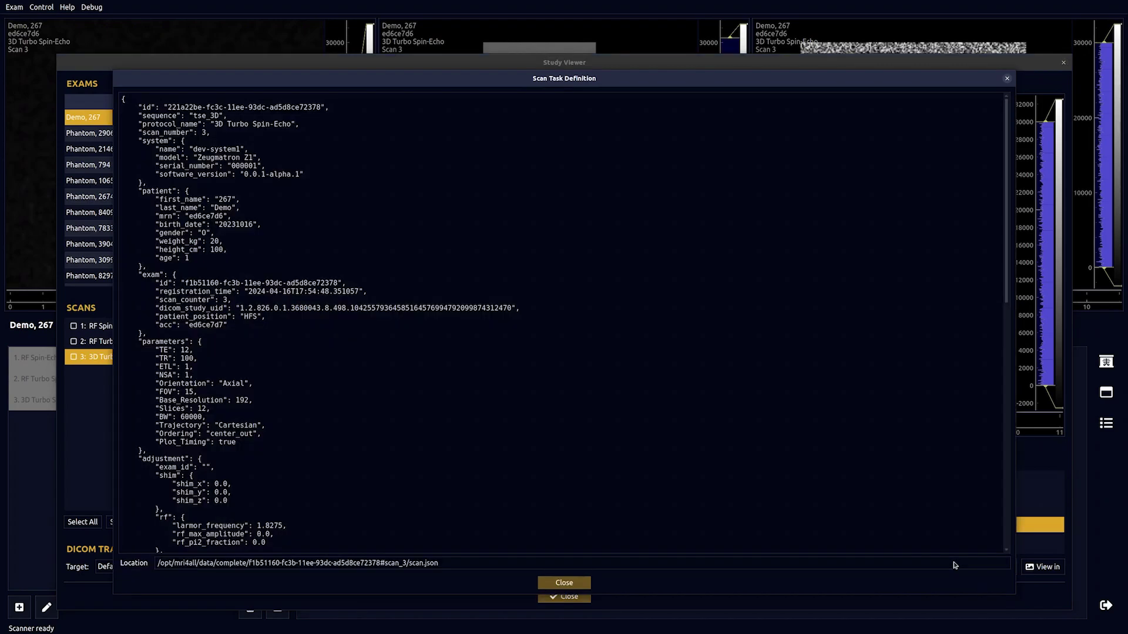
click(569, 582)
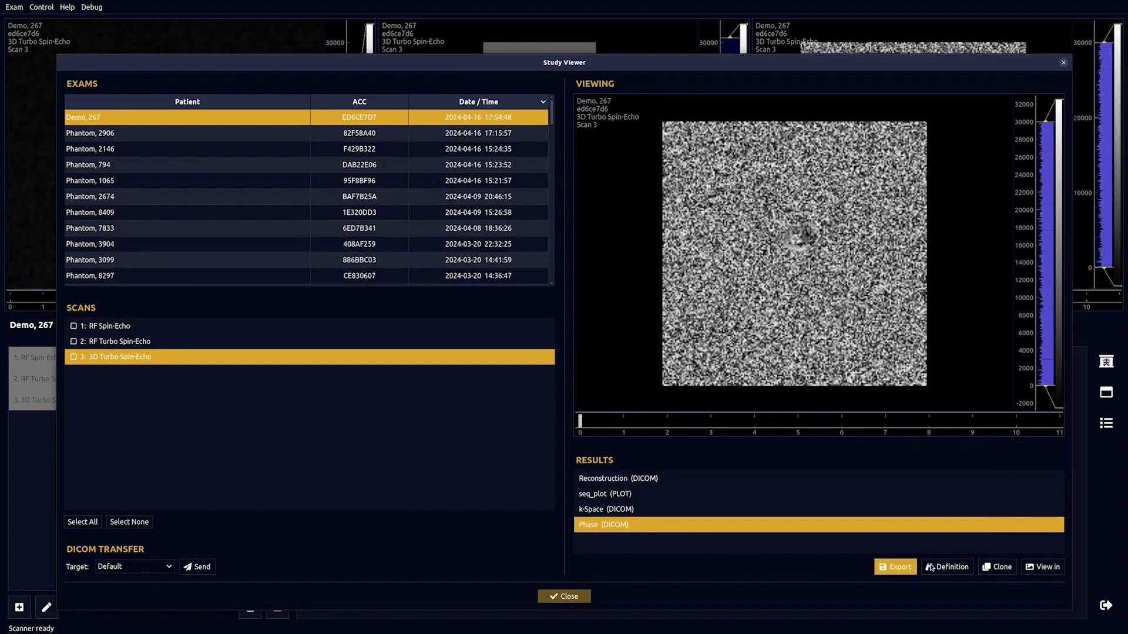
click(997, 567)
click(556, 598)
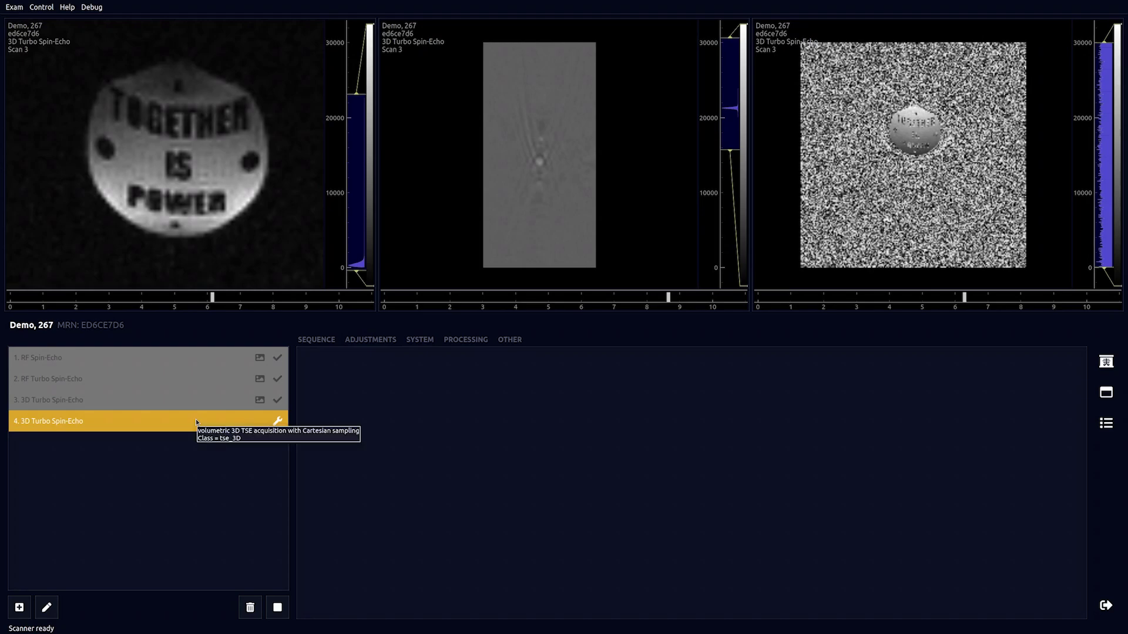
Check the System Status for the acquisition and reconstruction services, scanner hardware and disk space.
click(49, 9)
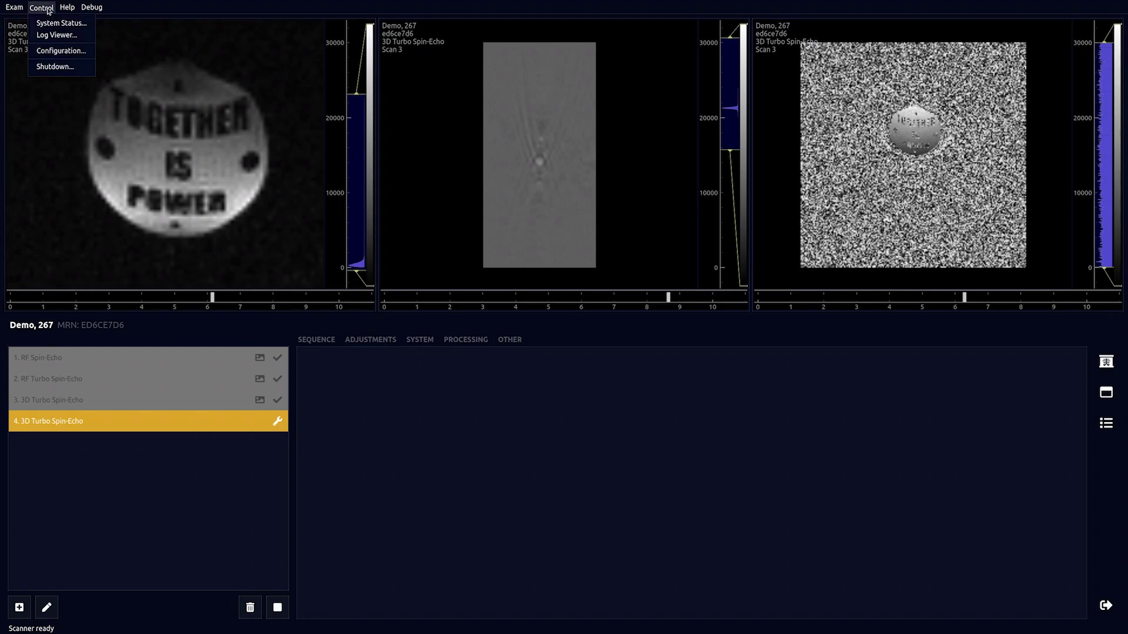
click(54, 24)
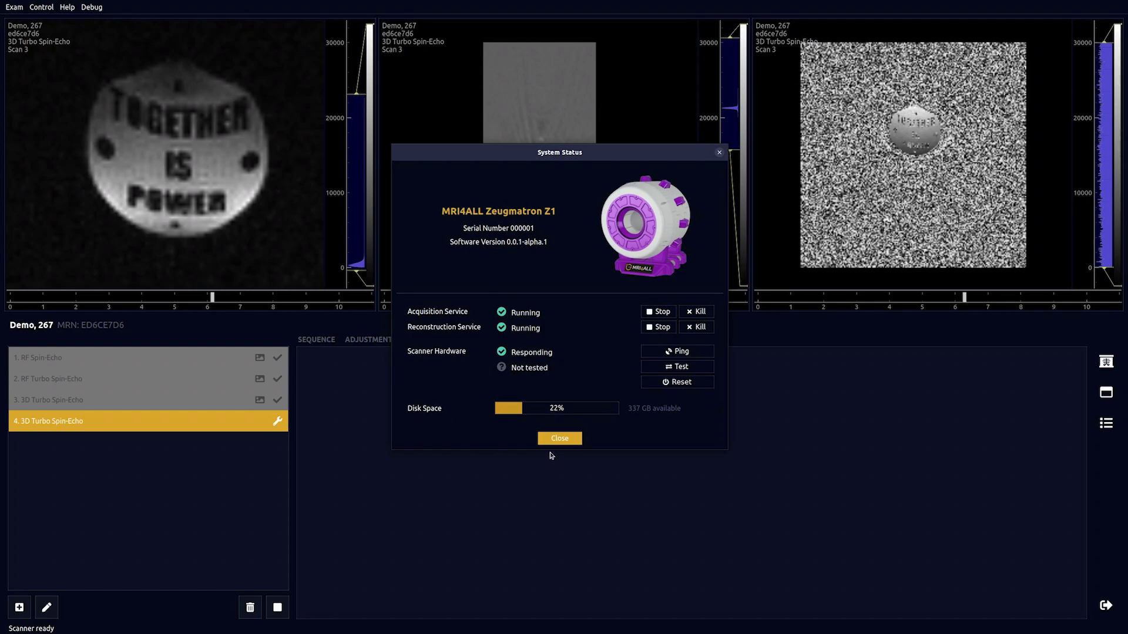
click(552, 444)
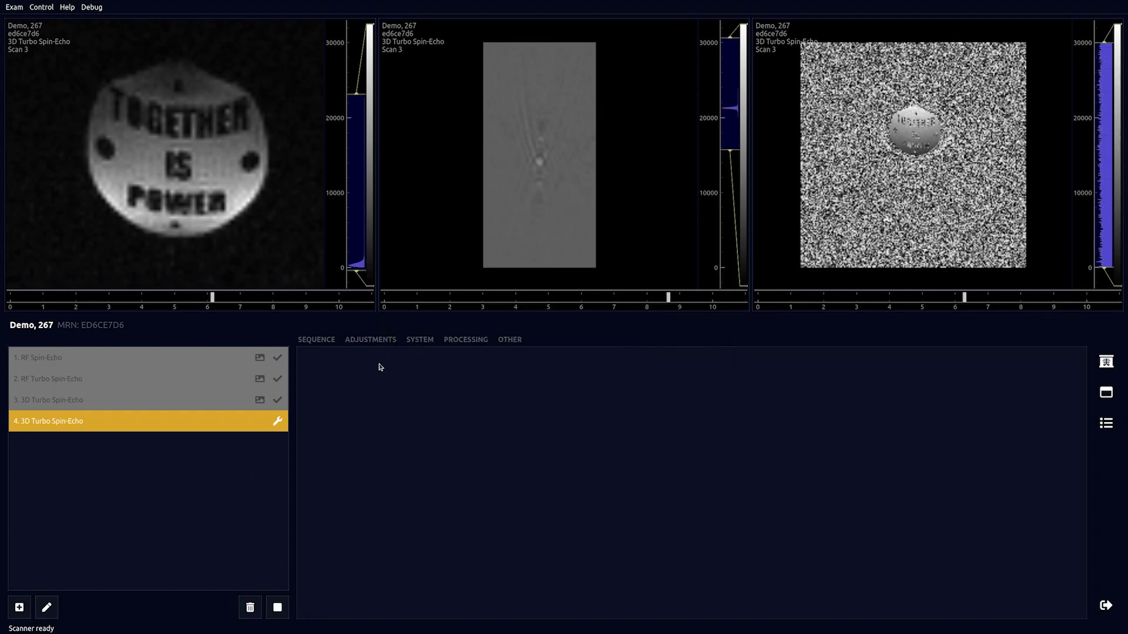
Inspect the Acquisition Service log and the list of available service logs in the Log Viewer.
click(48, 7)
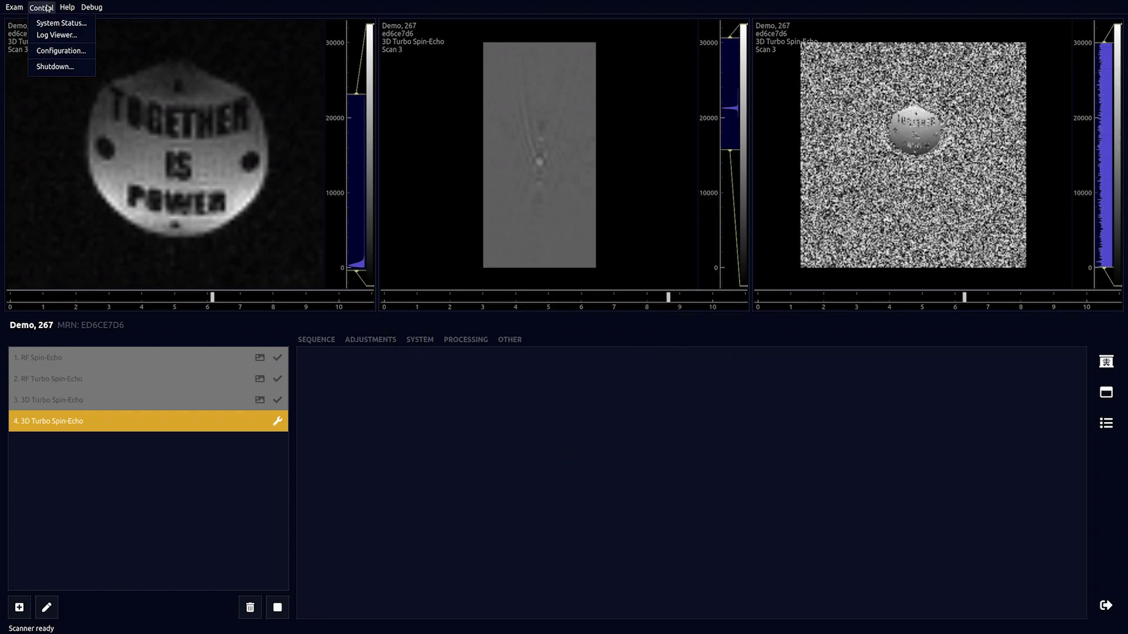
click(61, 38)
click(302, 98)
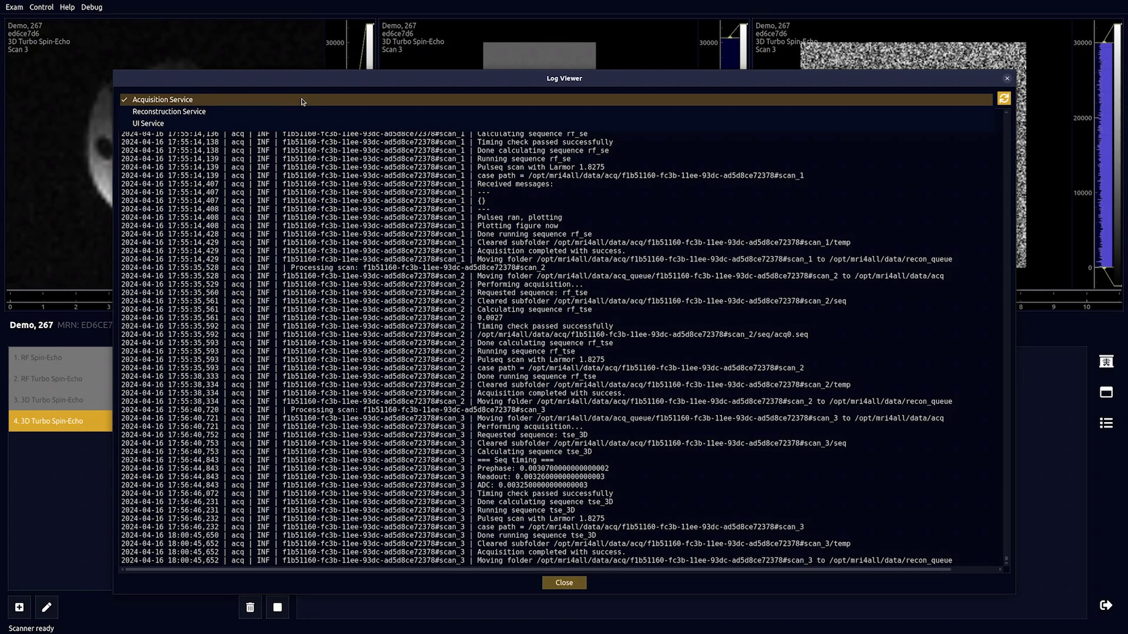
click(305, 123)
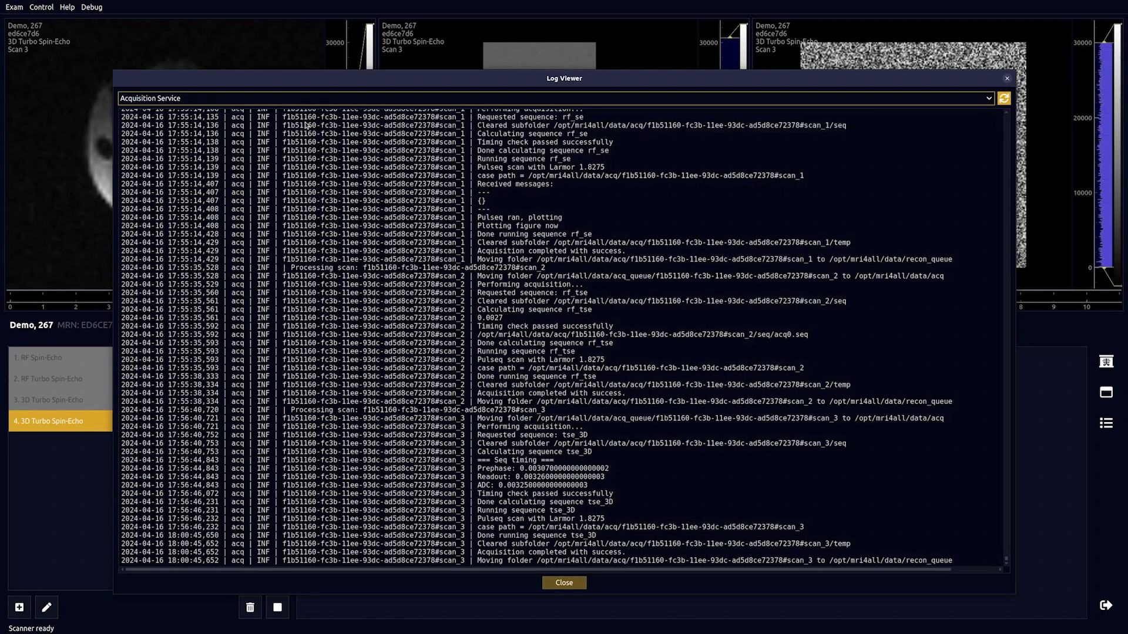
click(564, 584)
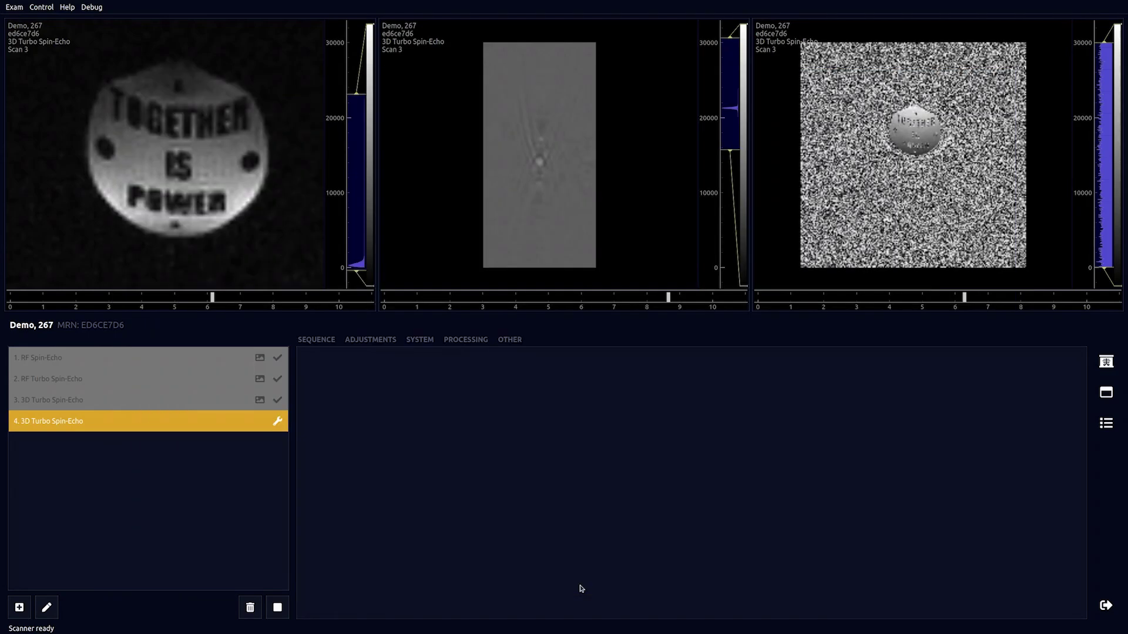
Review the general configuration and the connection settings of the Default DICOM export target, leaving without saving.
click(43, 7)
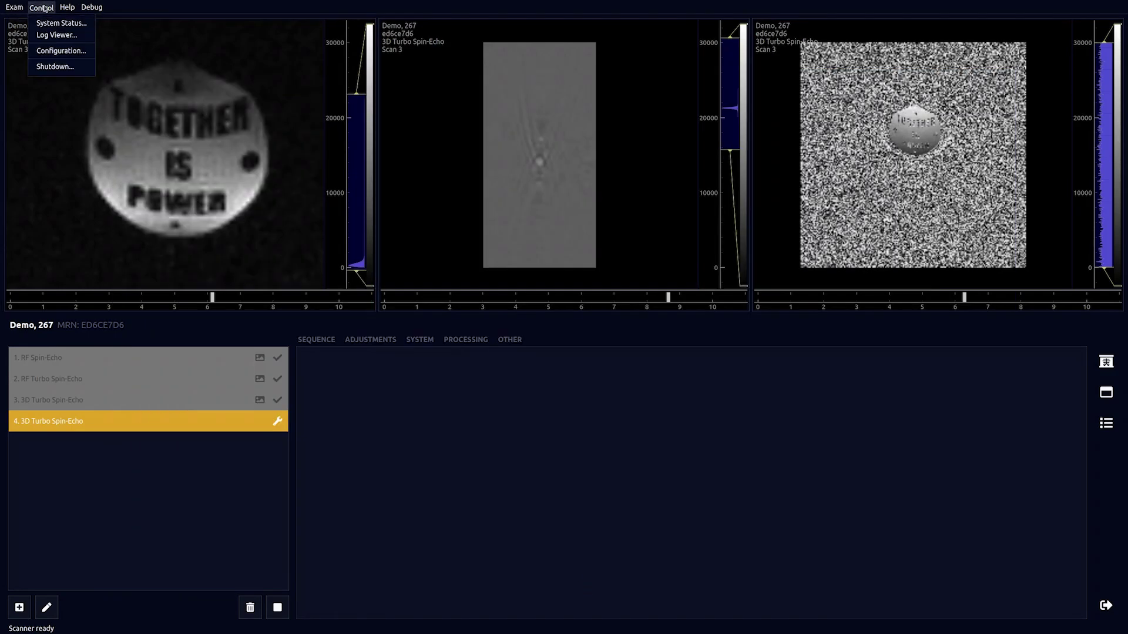
click(61, 52)
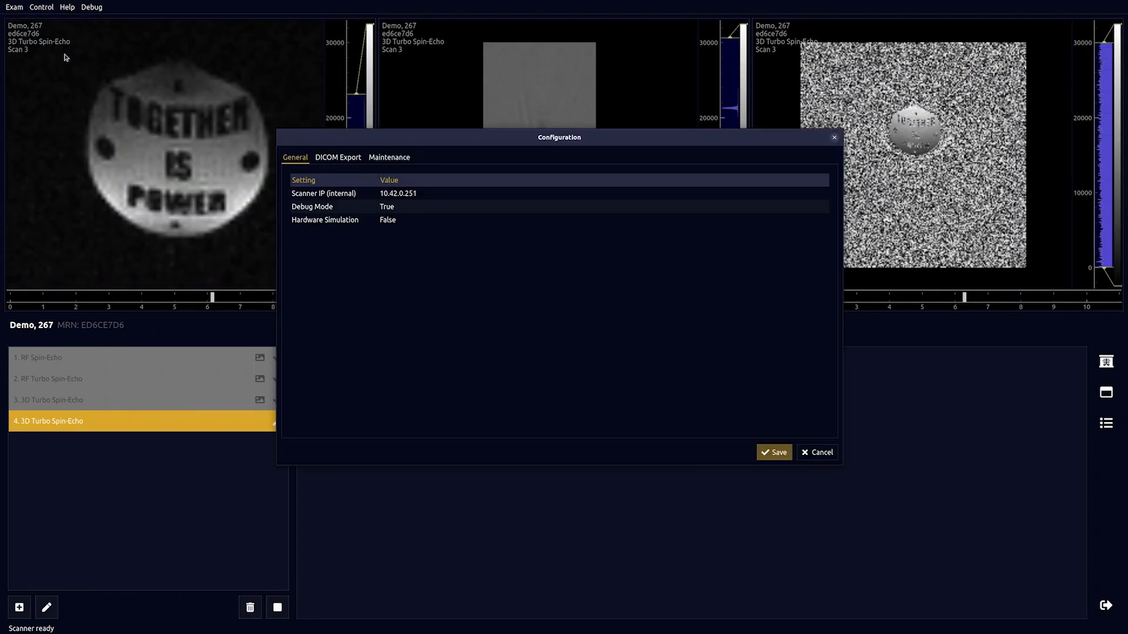
click(327, 157)
click(298, 195)
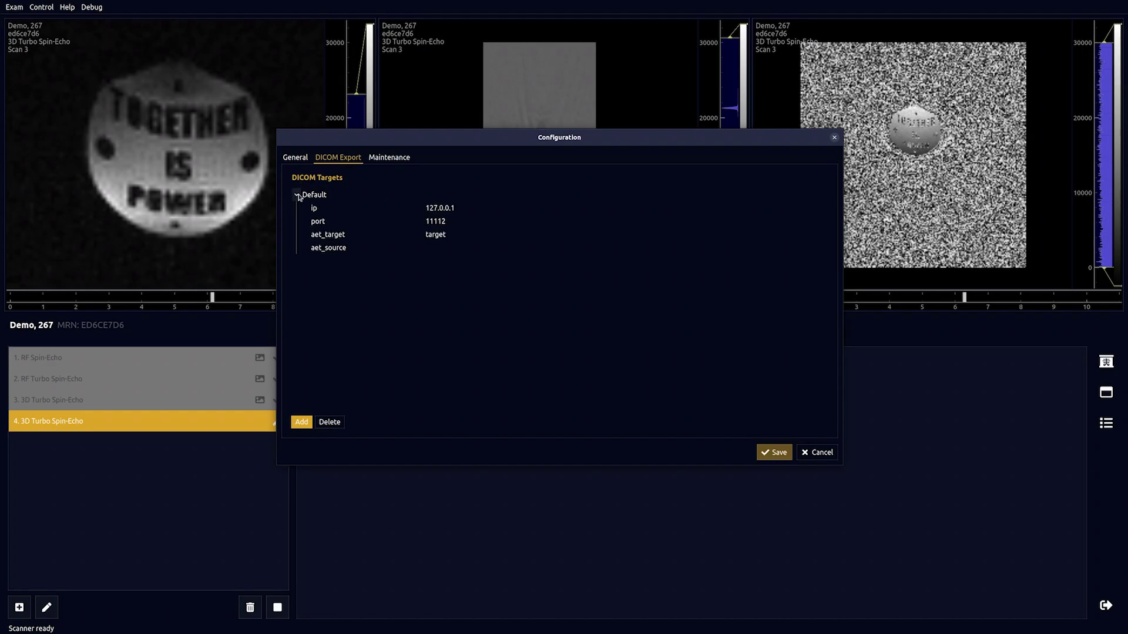
click(799, 453)
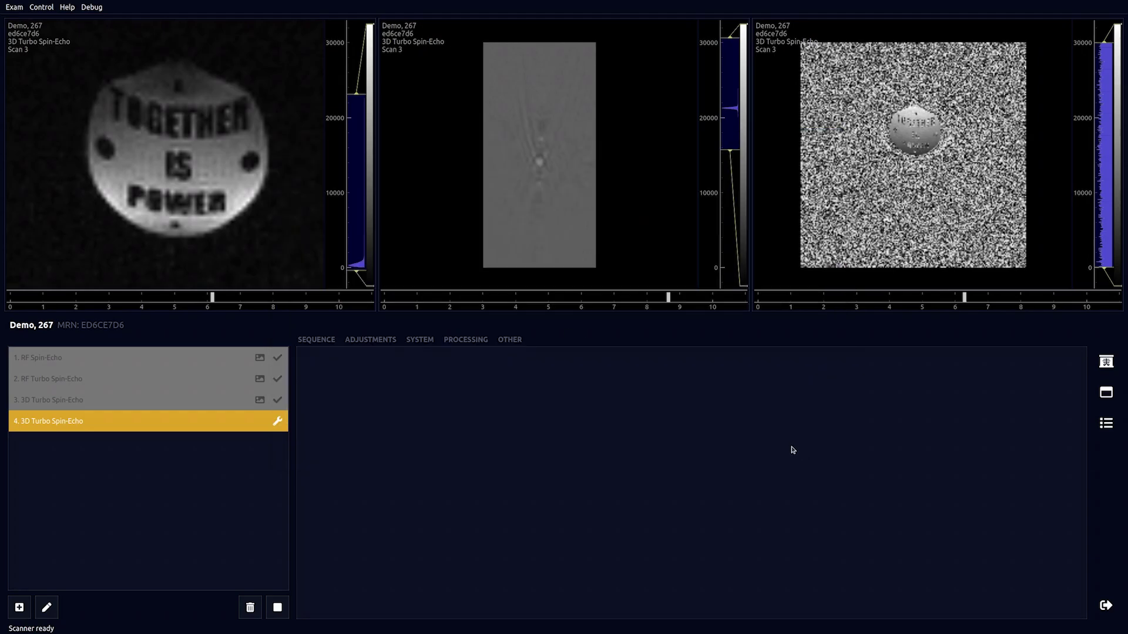
End the active exam and return to patient registration.
click(1102, 605)
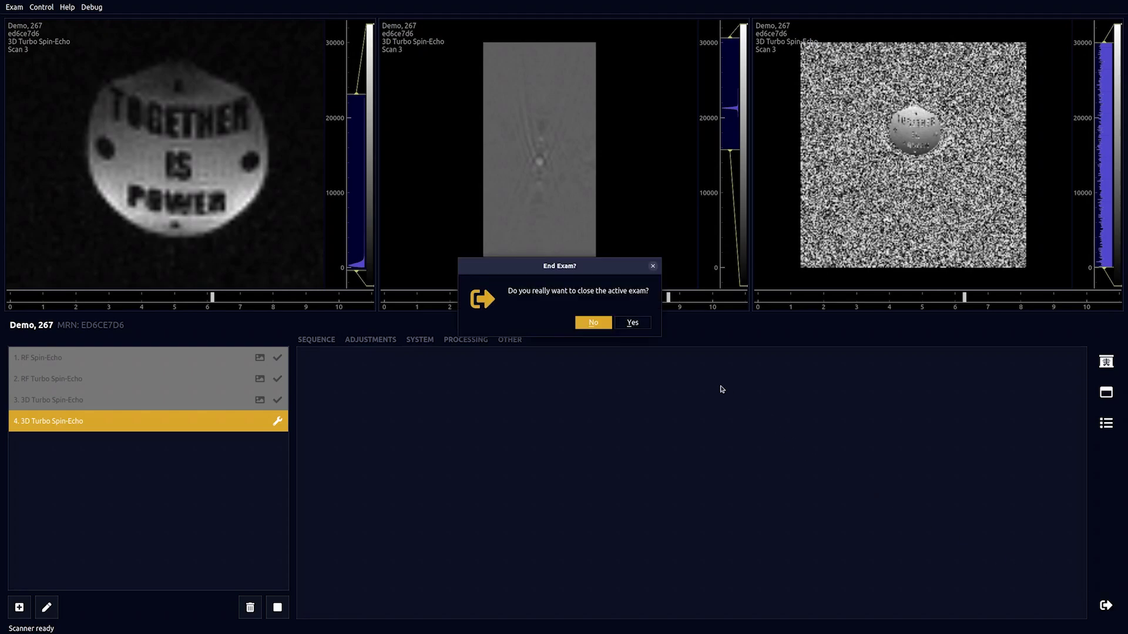
click(628, 326)
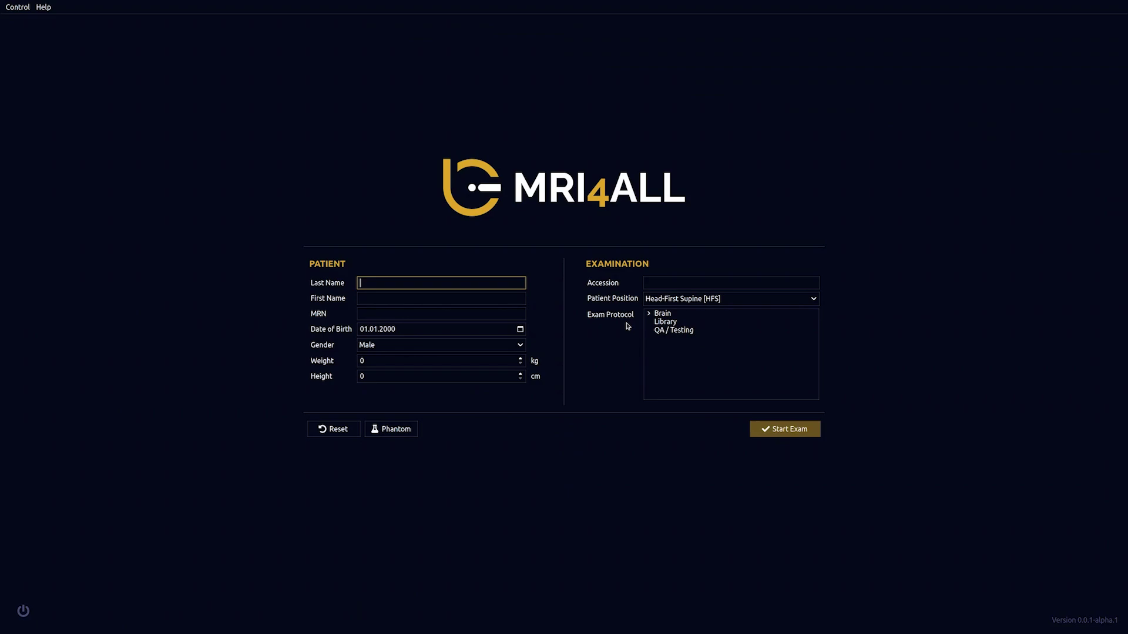